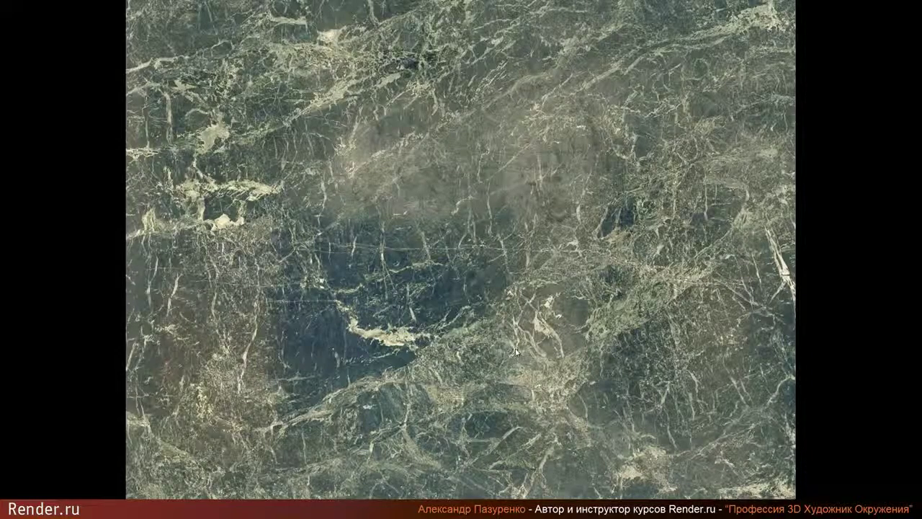
# Look through the full-screen marble texture reference images.
pyautogui.press('Right')
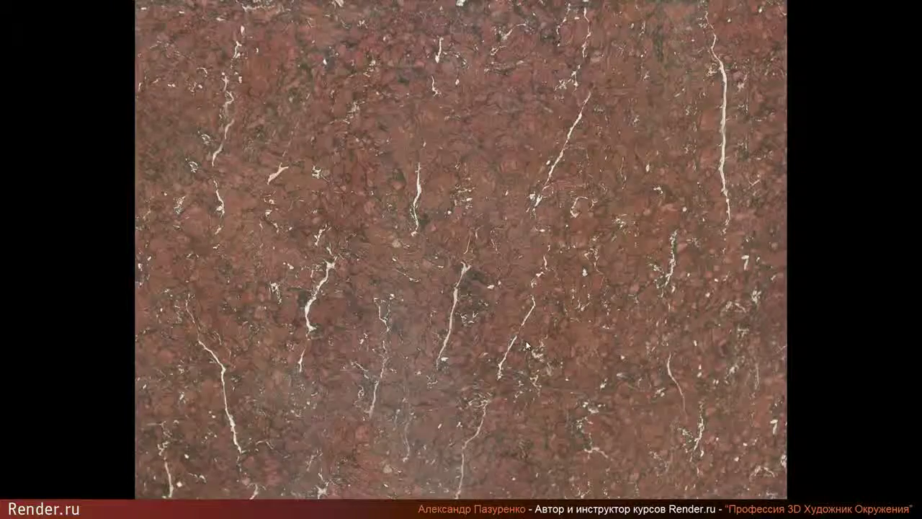
pyautogui.press('Right')
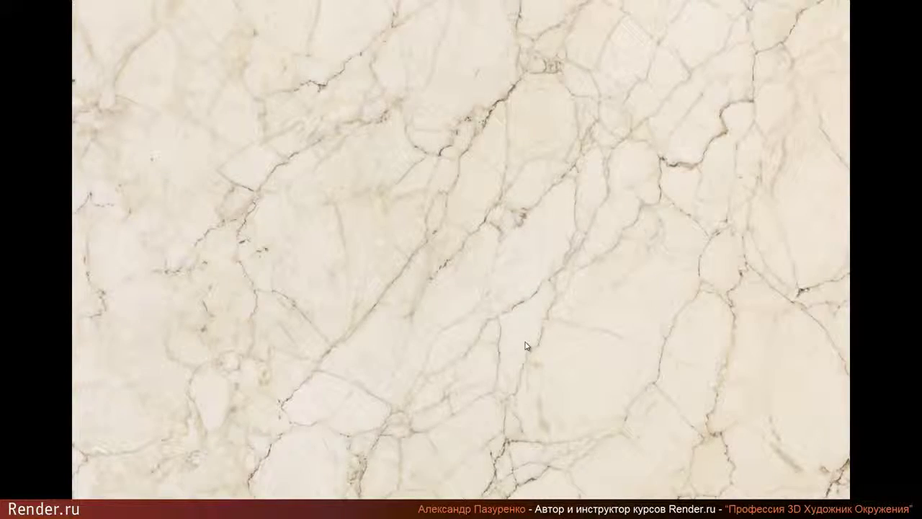
pyautogui.press('Left')
pyautogui.press('Left')
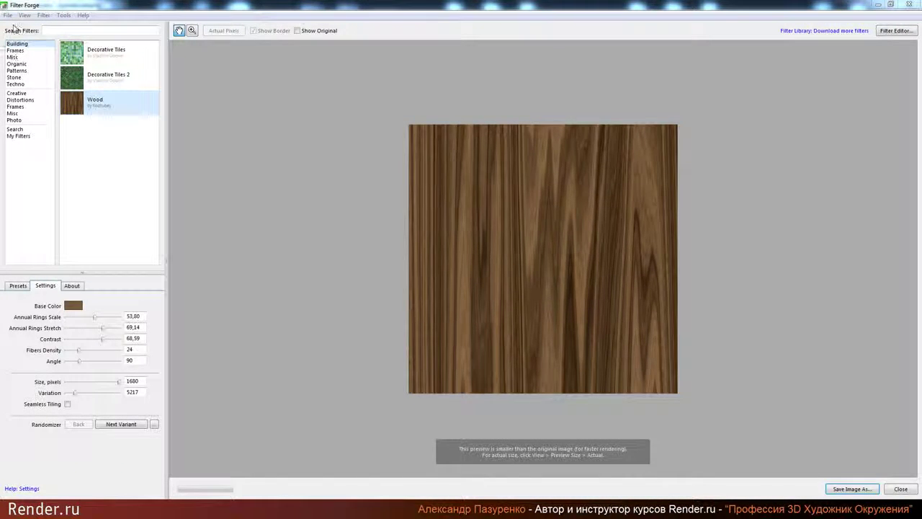
# Preview the Decorative Tiles 2 and Decorative Tiles filters in Filter Forge and create a new filter.
pyautogui.click(82, 80)
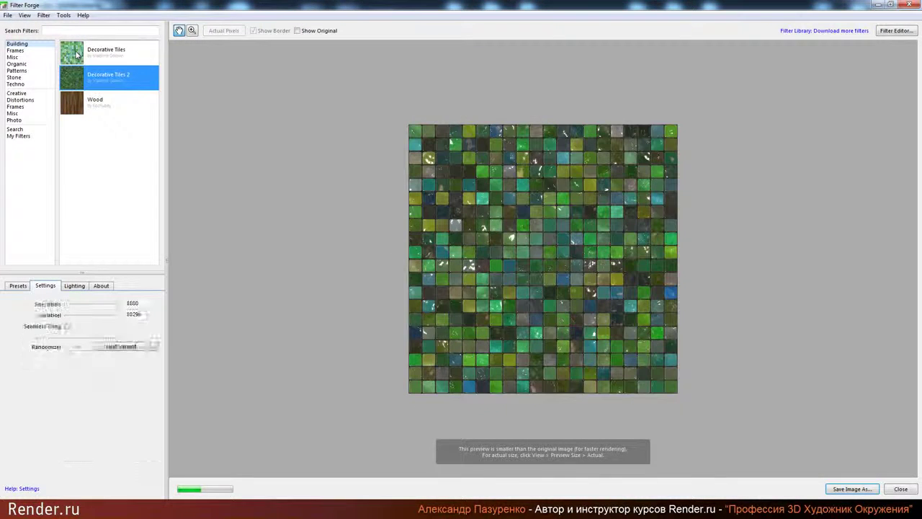
pyautogui.click(77, 54)
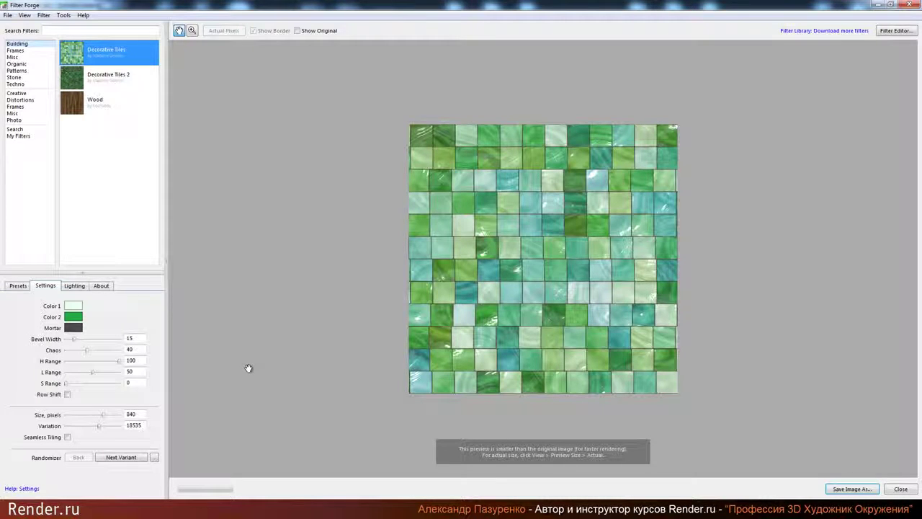
pyautogui.click(44, 16)
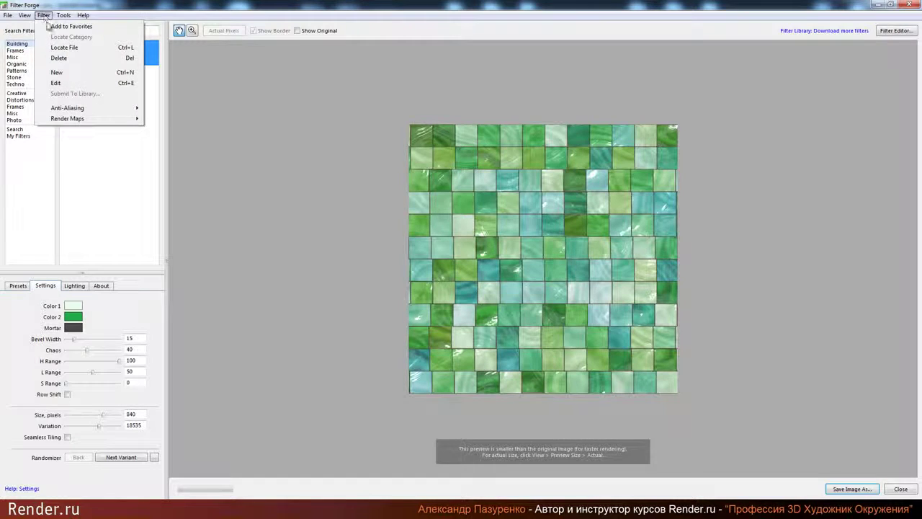
pyautogui.click(70, 74)
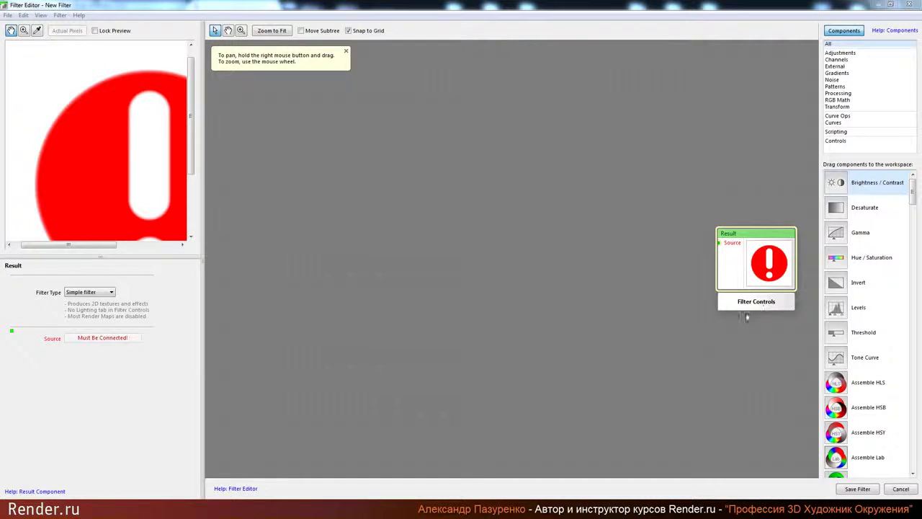
# Add an external Image component to the empty area of the filter workspace.
pyautogui.click(909, 66)
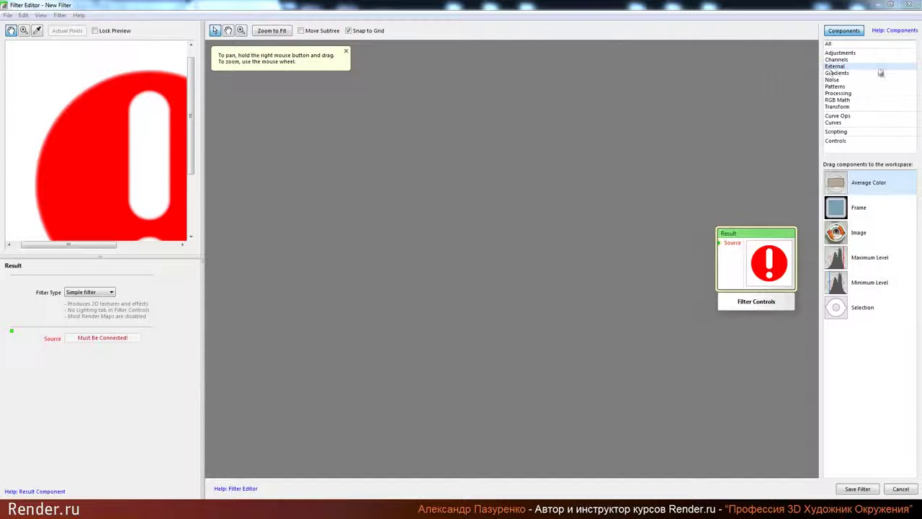
pyautogui.click(867, 237)
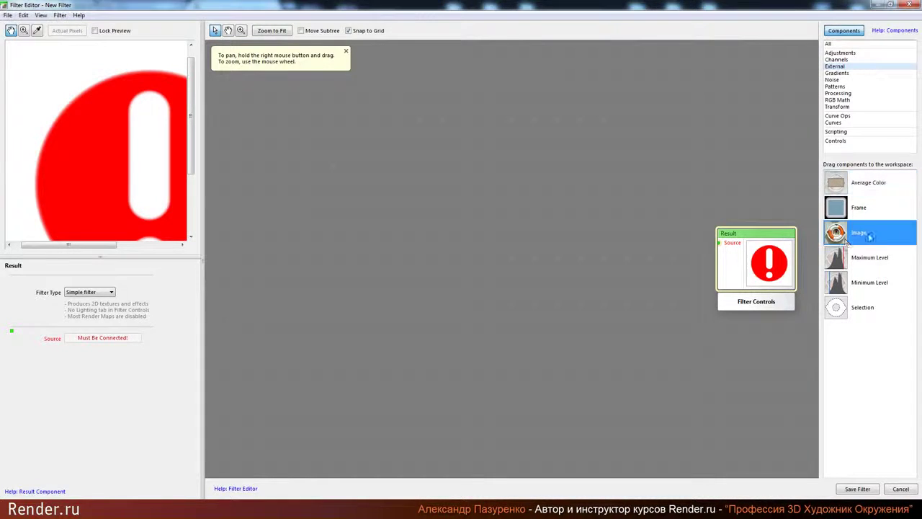
pyautogui.moveTo(872, 237); pyautogui.dragTo(293, 167)
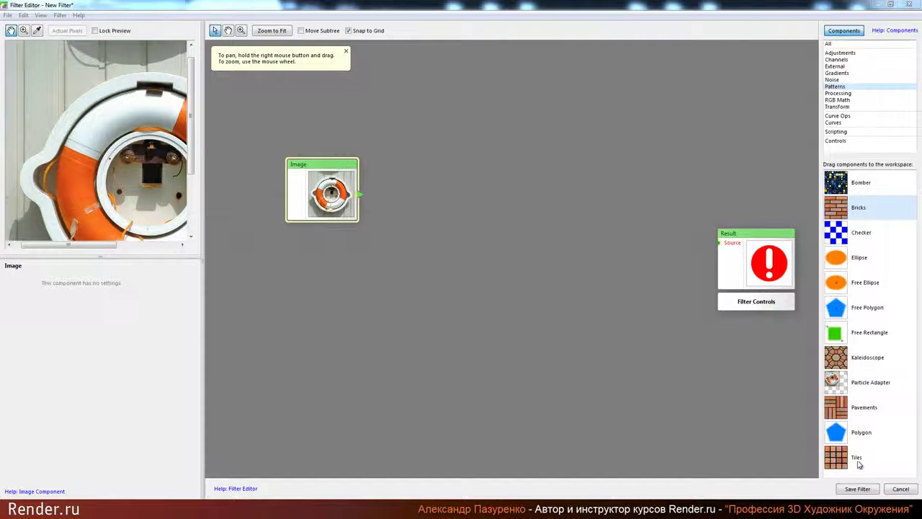
# Add a Tiles pattern component and connect the Image component's output to its Tiles input.
pyautogui.moveTo(842, 461); pyautogui.dragTo(418, 225)
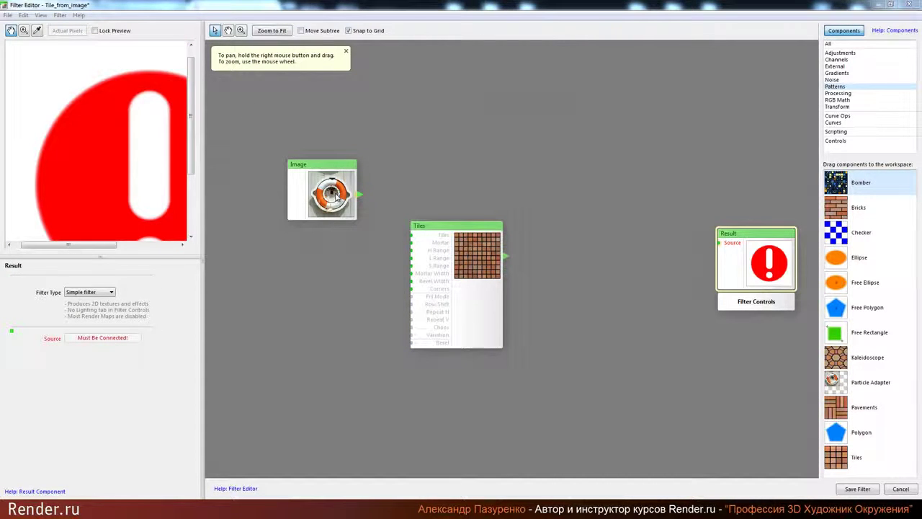
pyautogui.moveTo(324, 170); pyautogui.dragTo(294, 170)
pyautogui.click(350, 193)
pyautogui.moveTo(329, 194); pyautogui.dragTo(413, 242)
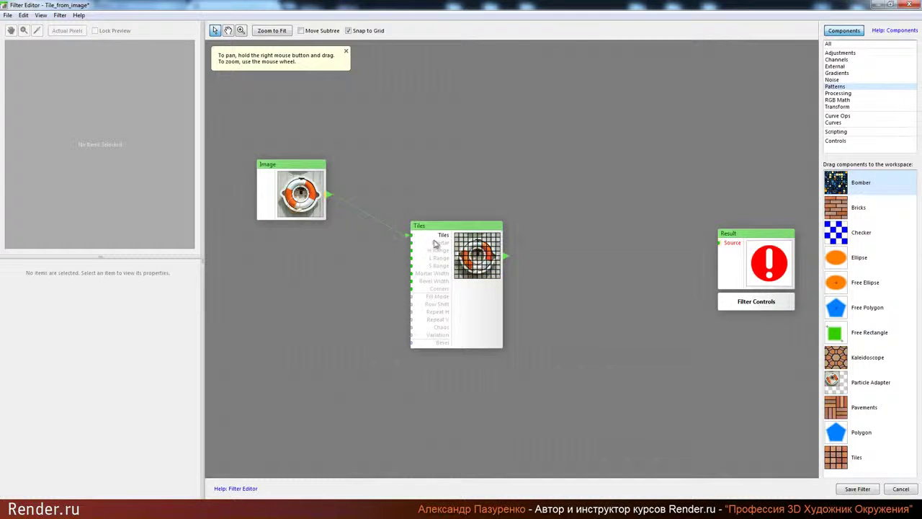
# Examine the Tiles component's settings and its pattern in an enlarged preview.
pyautogui.click(468, 307)
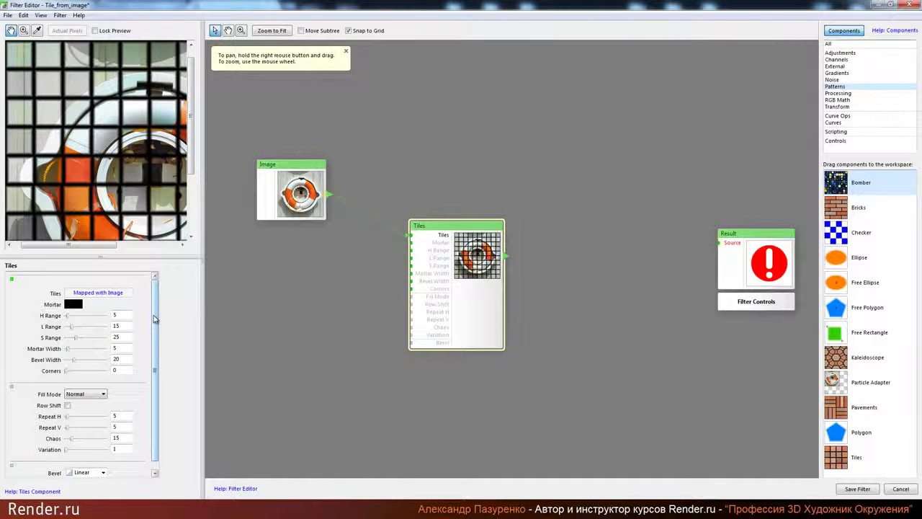
pyautogui.moveTo(158, 307); pyautogui.dragTo(159, 308)
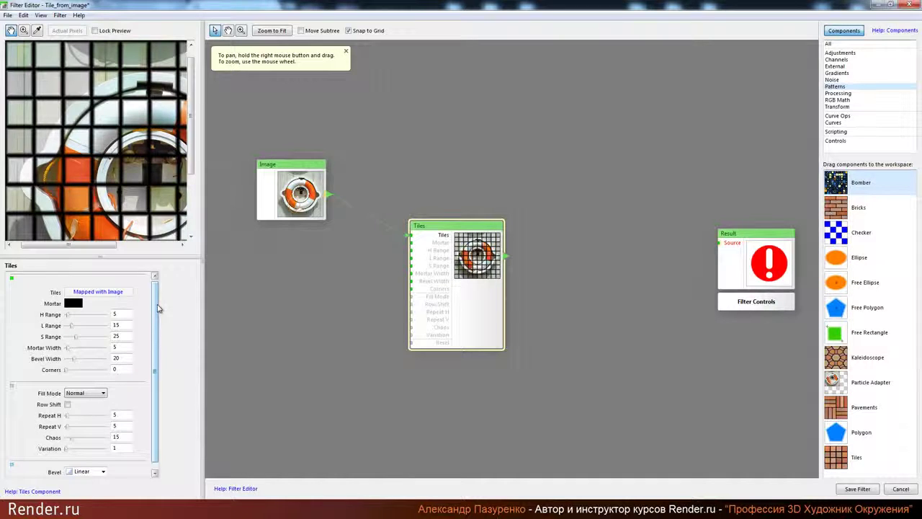
pyautogui.moveTo(143, 184); pyautogui.dragTo(121, 160)
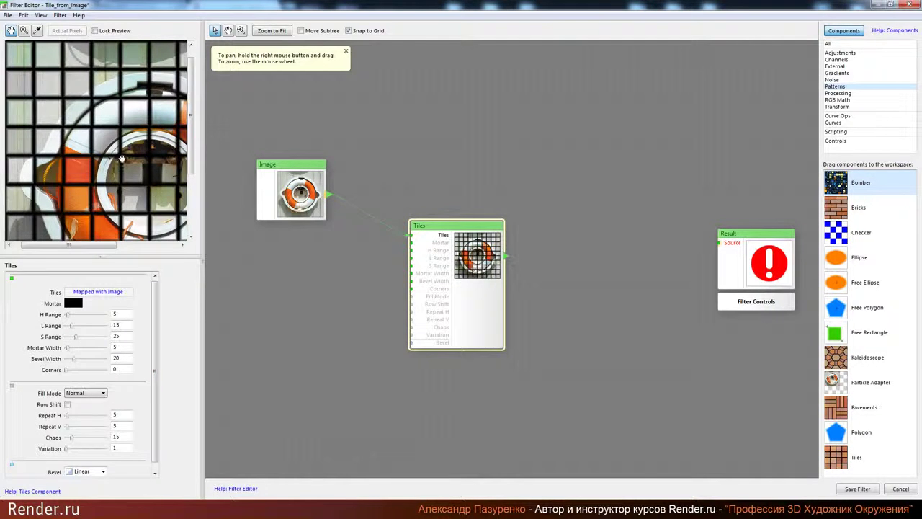
pyautogui.scroll(3, 121, 159)
pyautogui.moveTo(205, 246); pyautogui.dragTo(428, 273)
pyautogui.moveTo(438, 126); pyautogui.dragTo(438, 158)
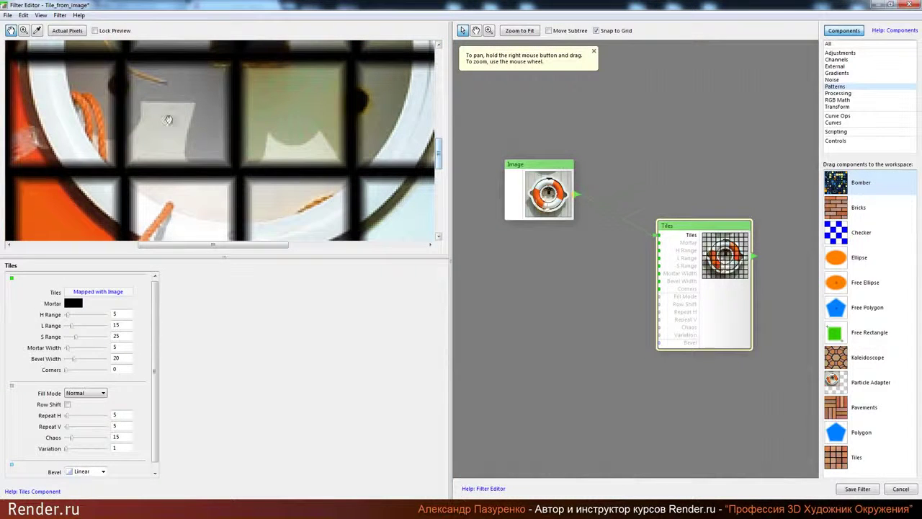
pyautogui.scroll(-2, 274, 147)
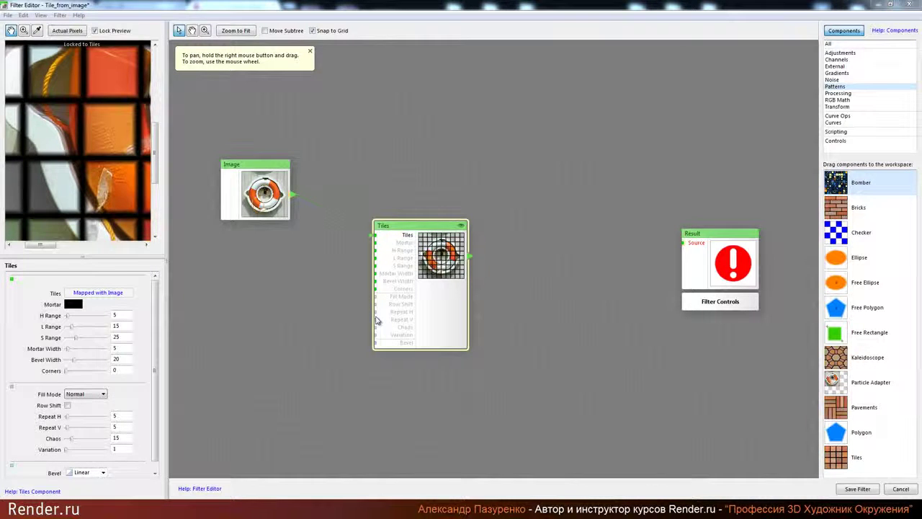
# Add a Perlin Noise component below the Image component and connect it to the Mortar input of Tiles.
pyautogui.moveTo(407, 225); pyautogui.dragTo(394, 237)
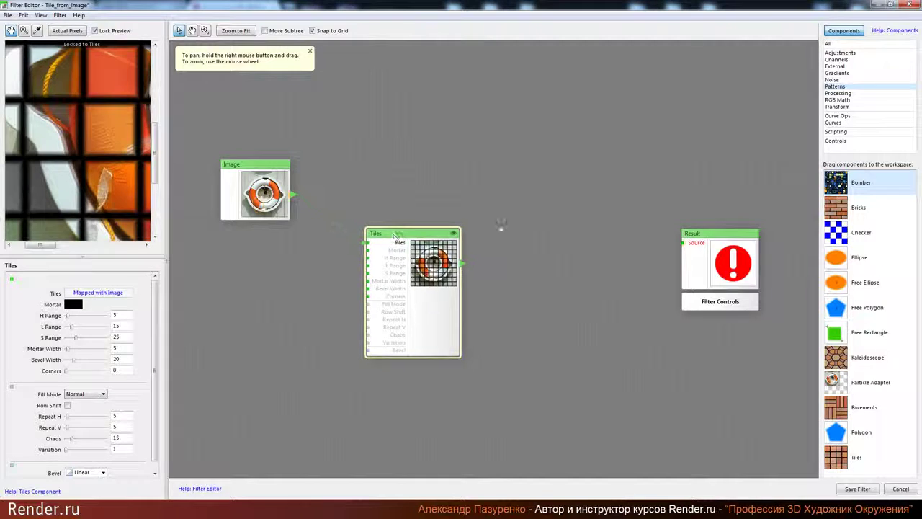
pyautogui.click(834, 80)
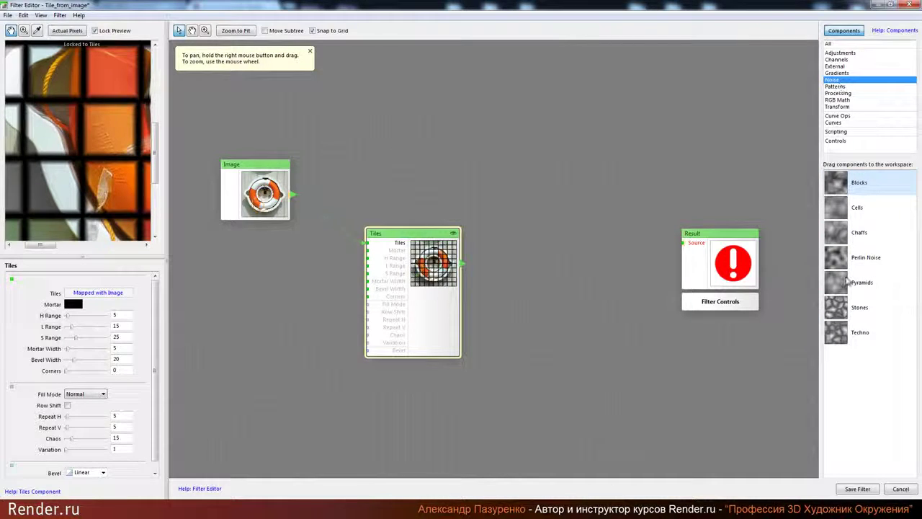
pyautogui.click(864, 257)
pyautogui.moveTo(892, 263); pyautogui.dragTo(217, 285)
pyautogui.moveTo(392, 186); pyautogui.dragTo(472, 174)
pyautogui.moveTo(423, 289); pyautogui.dragTo(482, 223)
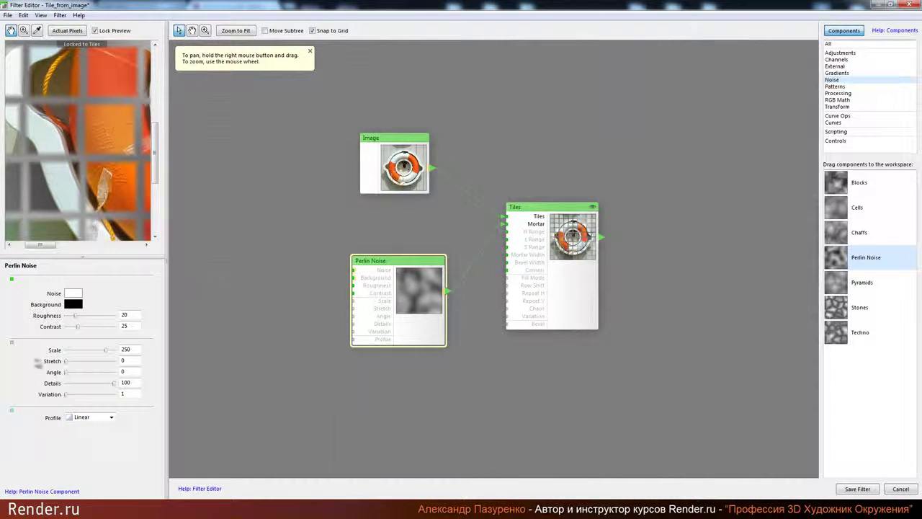
# Switch the locked preview to the Perlin Noise component and examine its noise pattern at different magnifications.
pyautogui.click(406, 325)
pyautogui.moveTo(115, 176); pyautogui.dragTo(150, 178)
pyautogui.moveTo(90, 168); pyautogui.dragTo(148, 178)
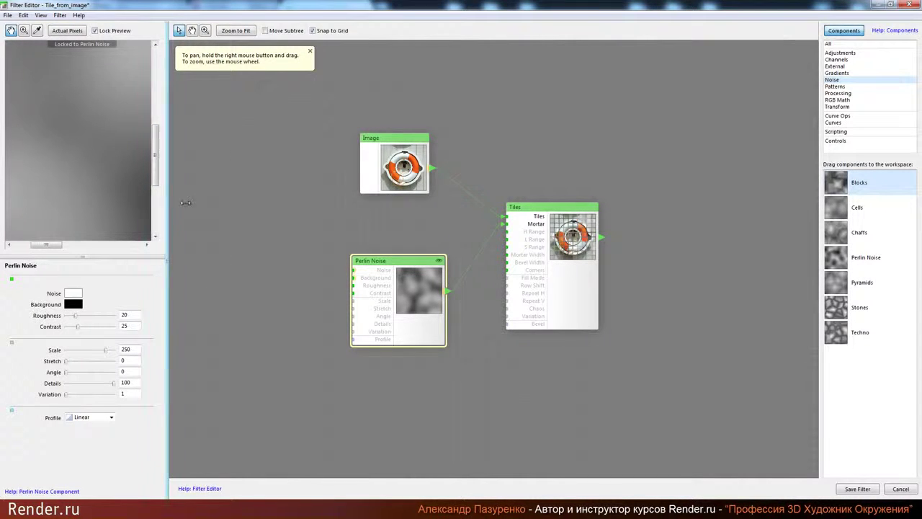
pyautogui.moveTo(185, 203); pyautogui.dragTo(281, 202)
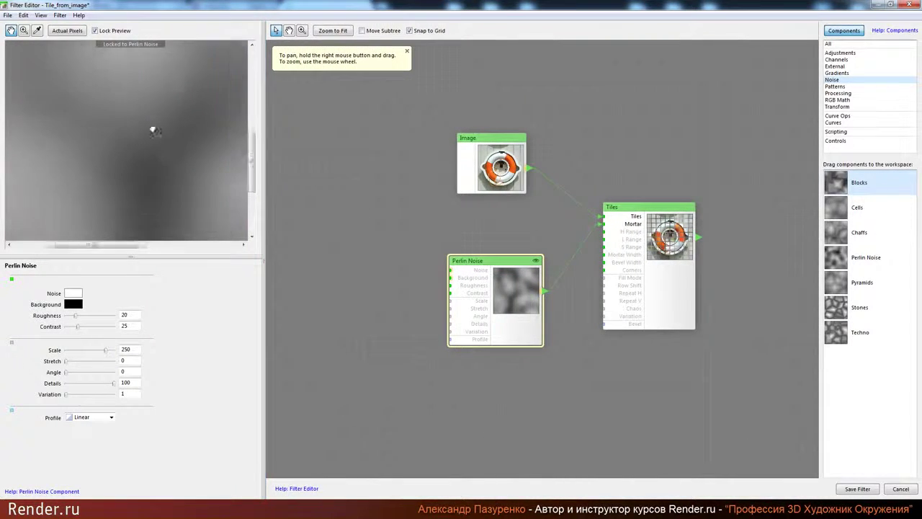
pyautogui.scroll(-3, 144, 147)
pyautogui.scroll(2, 137, 143)
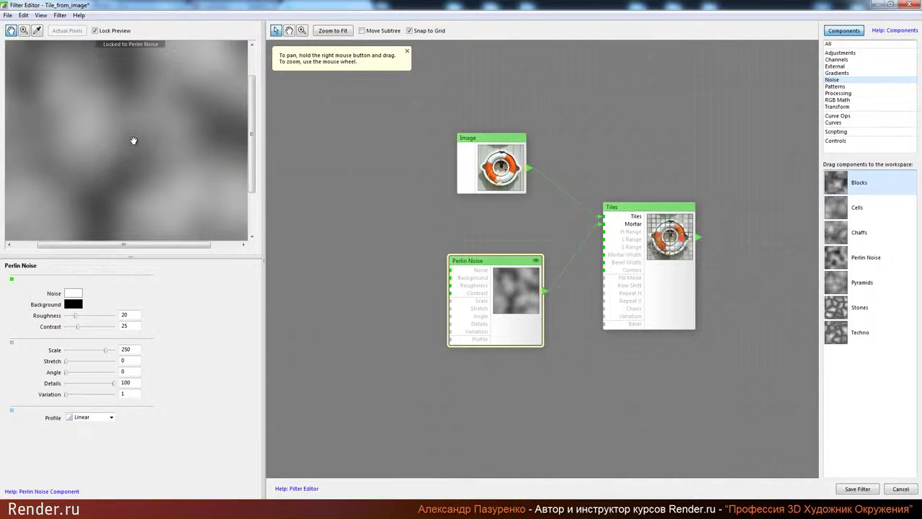
pyautogui.scroll(-1, 133, 139)
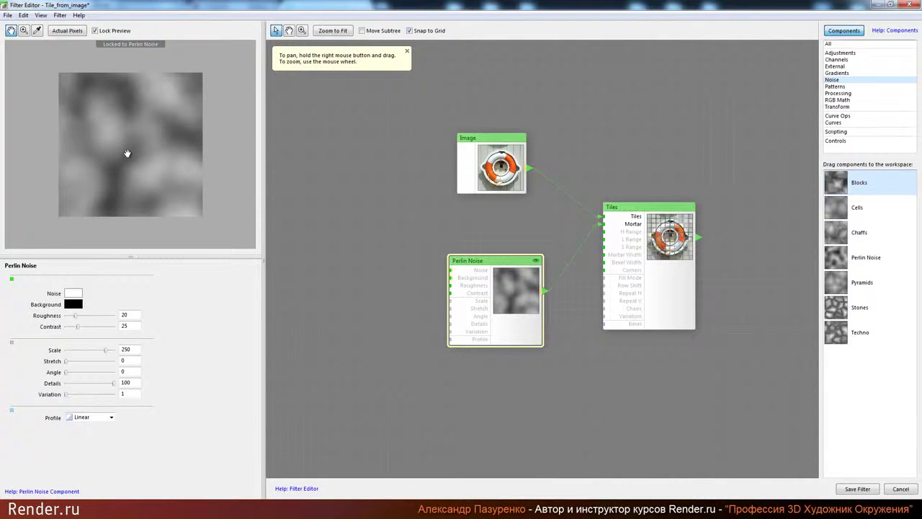
pyautogui.scroll(1, 127, 156)
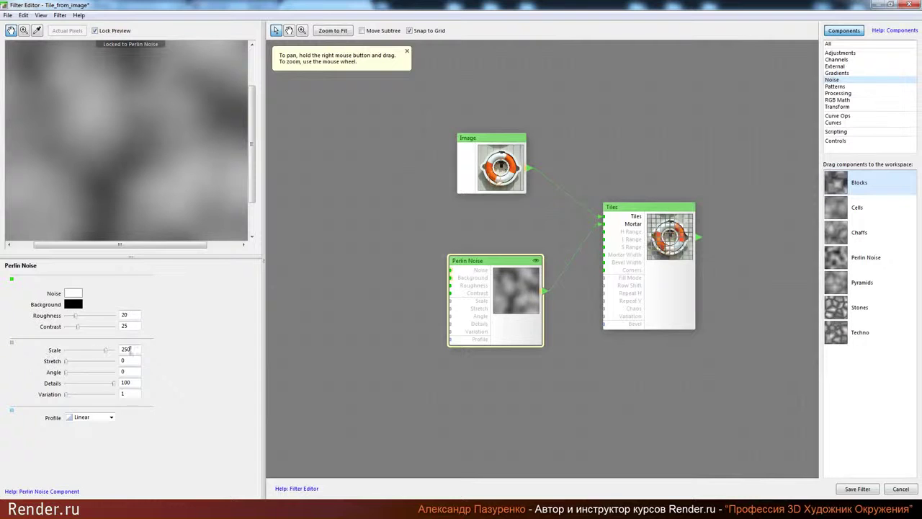
# Set the Perlin Noise scale to 0 and narrow the preview area again.
pyautogui.moveTo(105, 349); pyautogui.dragTo(44, 353)
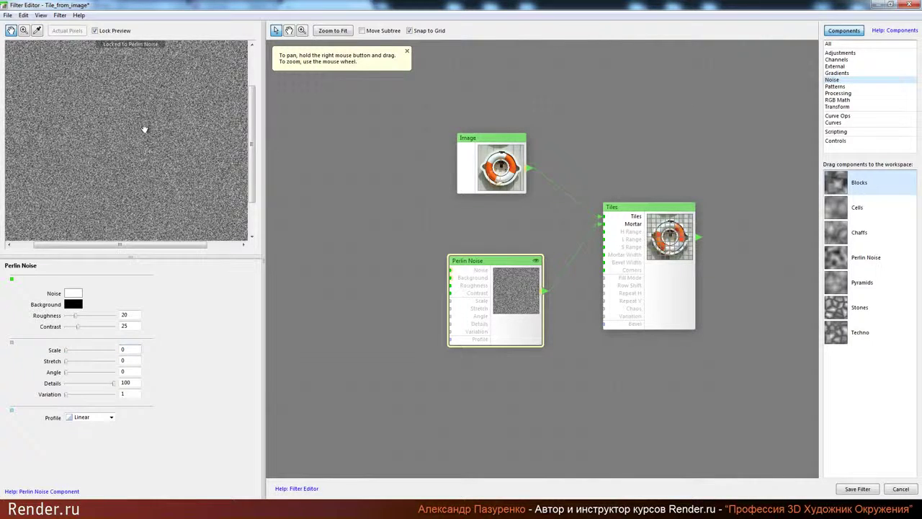
pyautogui.scroll(2, 144, 132)
pyautogui.scroll(-1, 146, 137)
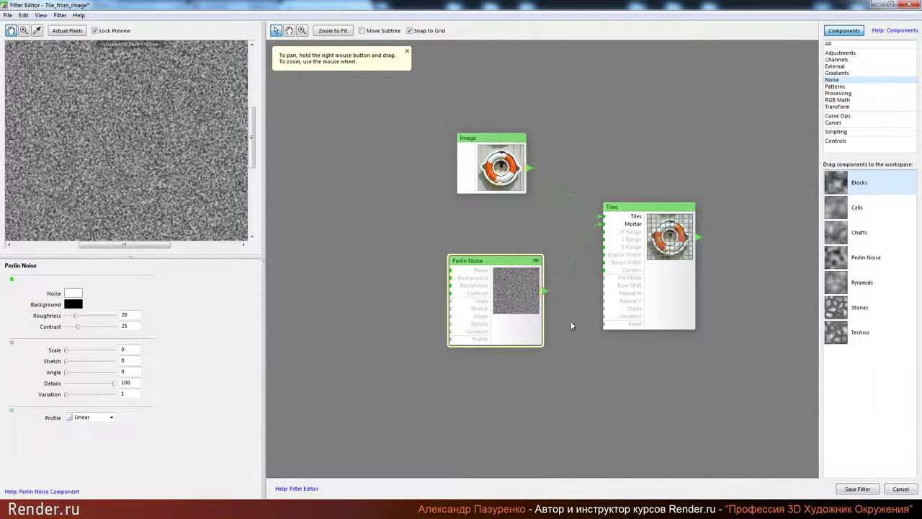
pyautogui.moveTo(264, 219); pyautogui.dragTo(166, 218)
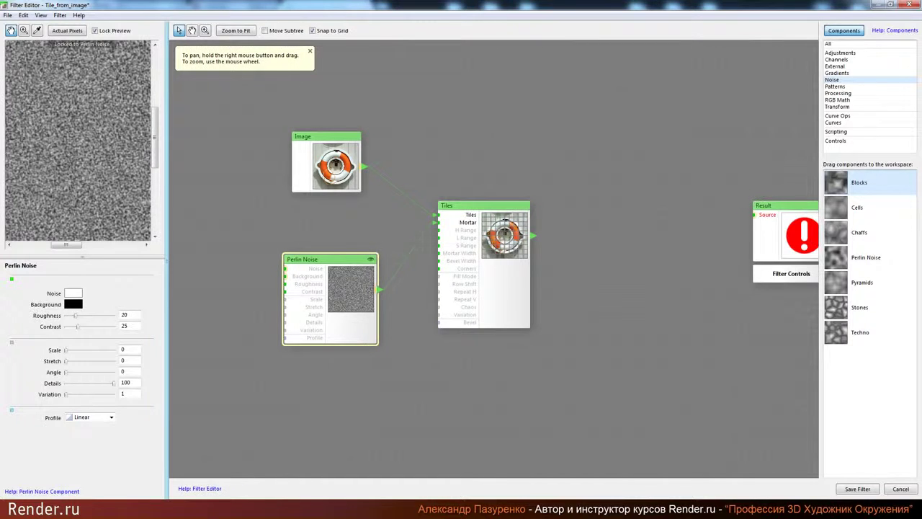
# Rearrange the graph with Perlin Noise closer beneath Image and Tiles farther away from both.
pyautogui.moveTo(342, 259); pyautogui.dragTo(352, 229)
pyautogui.moveTo(475, 214); pyautogui.dragTo(497, 205)
pyautogui.click(357, 232)
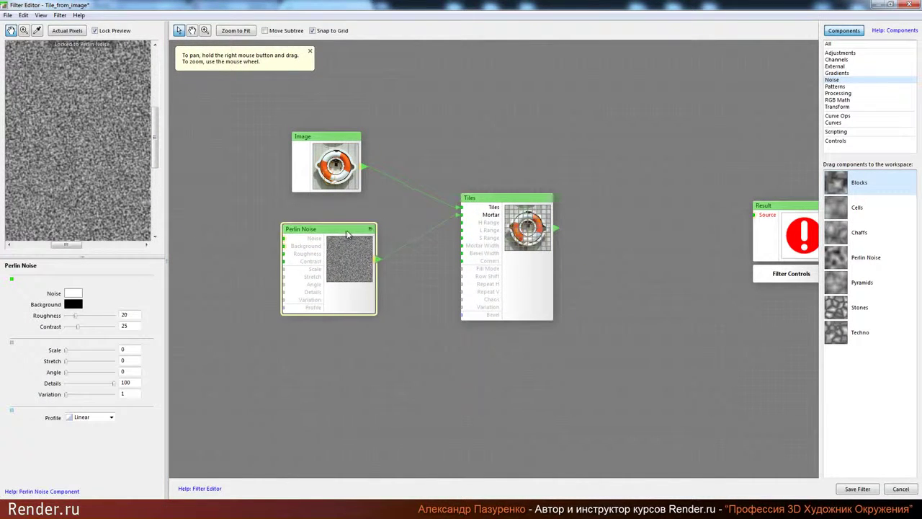
pyautogui.moveTo(358, 233); pyautogui.dragTo(352, 242)
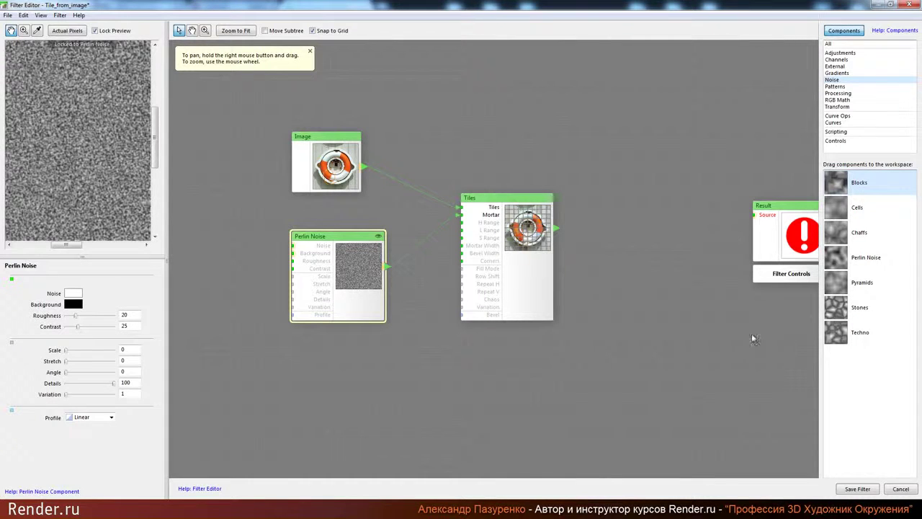
pyautogui.moveTo(677, 224); pyautogui.dragTo(693, 236)
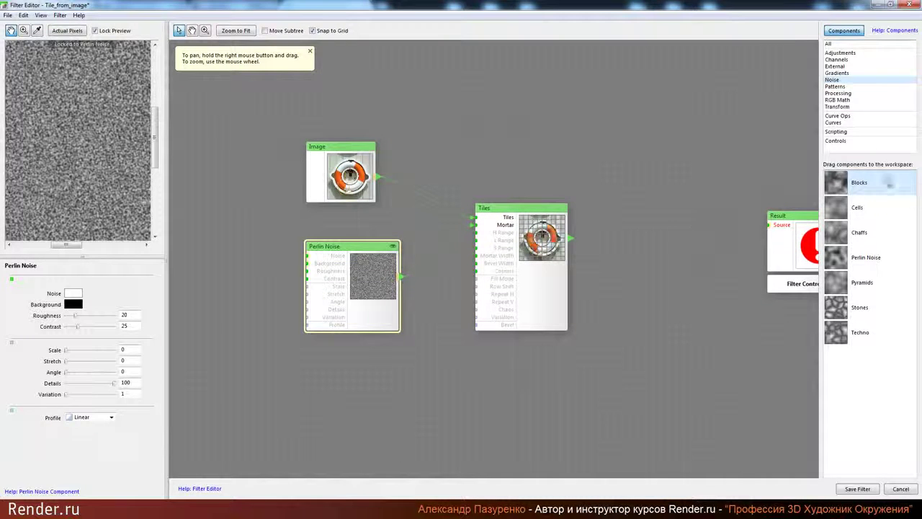
# Add a Color Control component beside the Perlin Noise component and name it "Mortar Color 1".
pyautogui.click(851, 141)
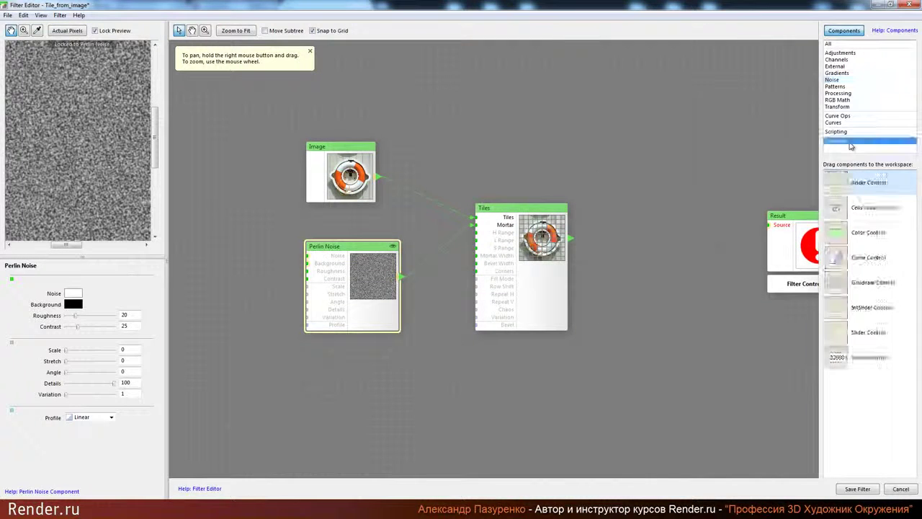
pyautogui.click(870, 234)
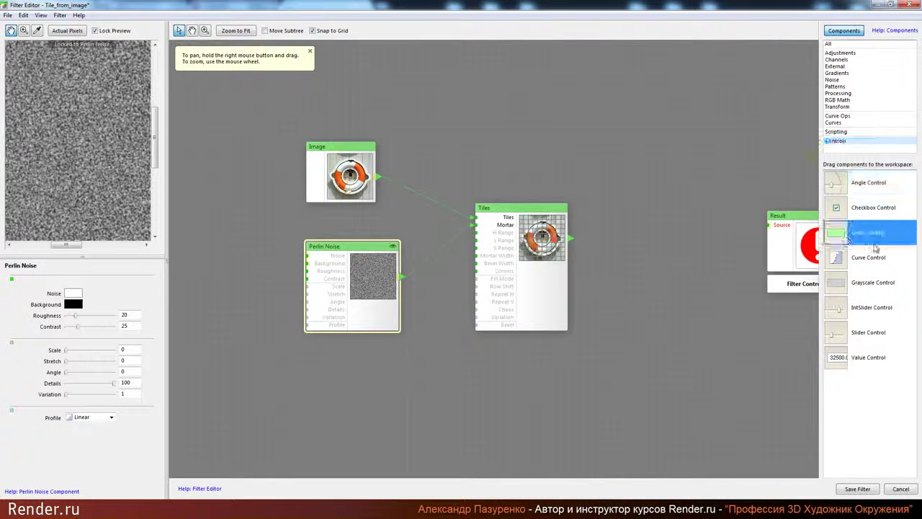
pyautogui.click(201, 248)
pyautogui.moveTo(300, 259); pyautogui.dragTo(340, 255)
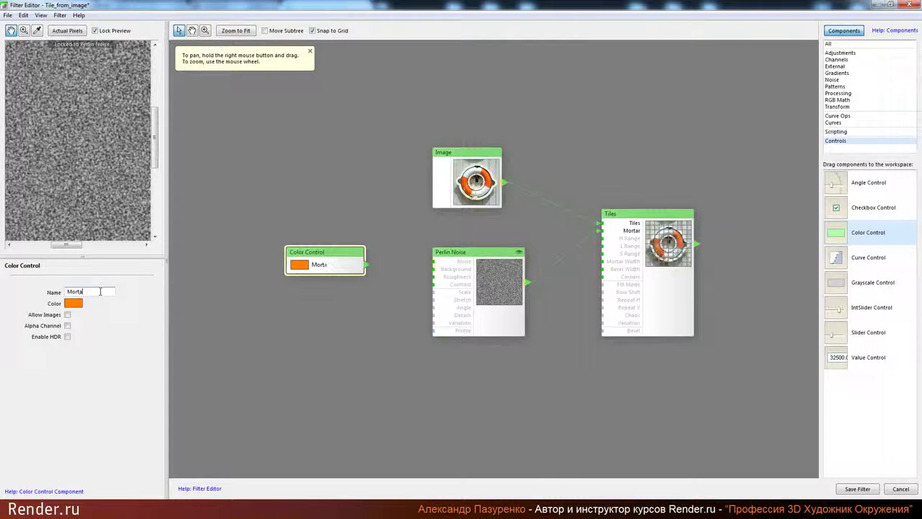
pyautogui.write('Color 1')
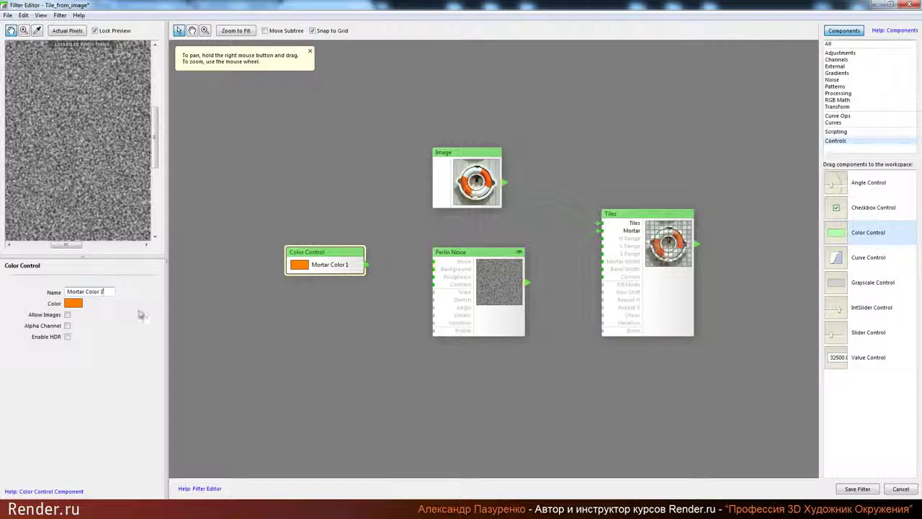
# Set Mortar Color 1 to RGB 130, 130, 130 and connect it to the Noise input of Perlin Noise.
pyautogui.click(71, 305)
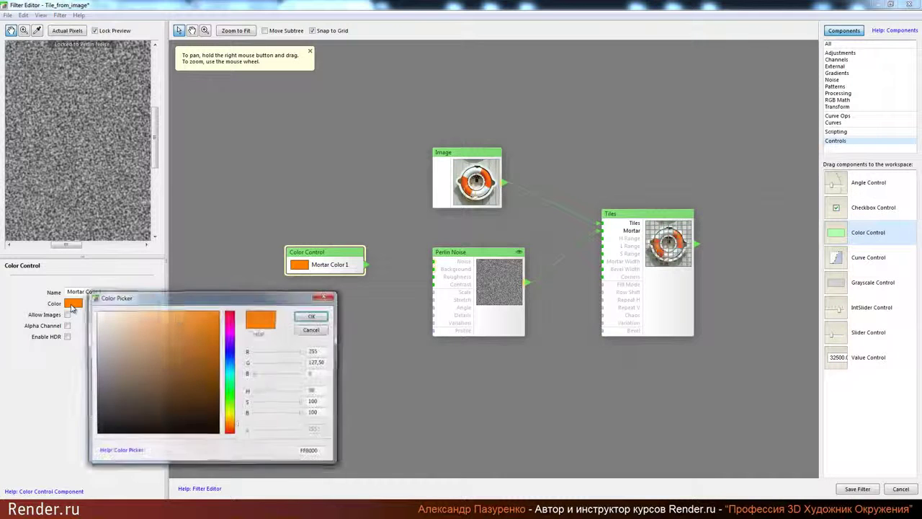
pyautogui.moveTo(174, 298); pyautogui.dragTo(293, 171)
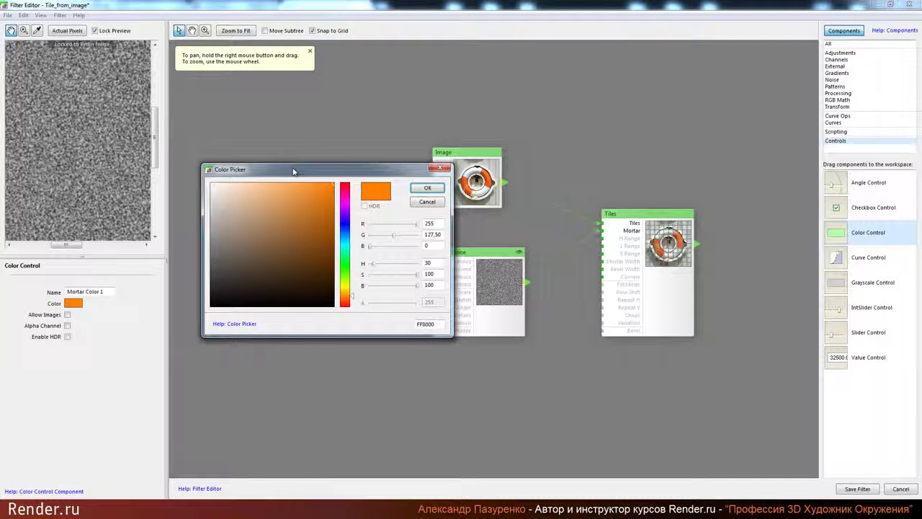
pyautogui.click(441, 223)
pyautogui.write('130')
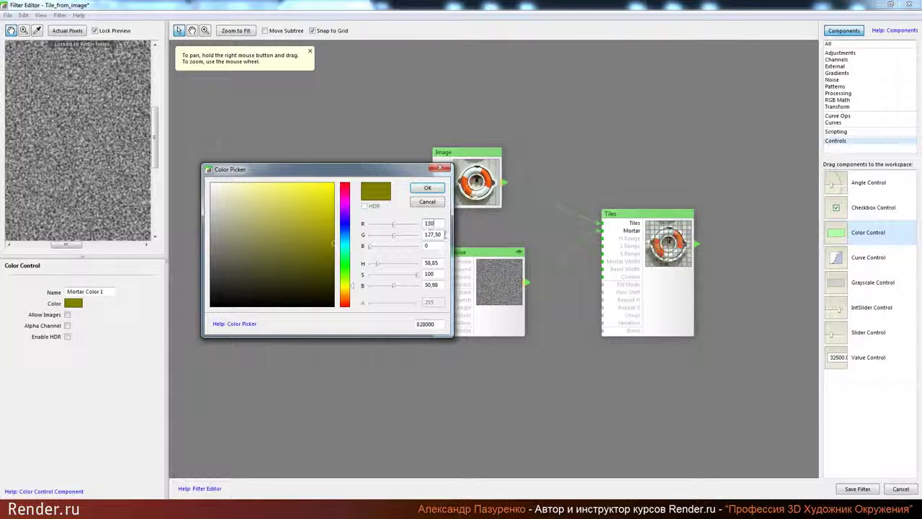
pyautogui.click(441, 234)
pyautogui.write('130')
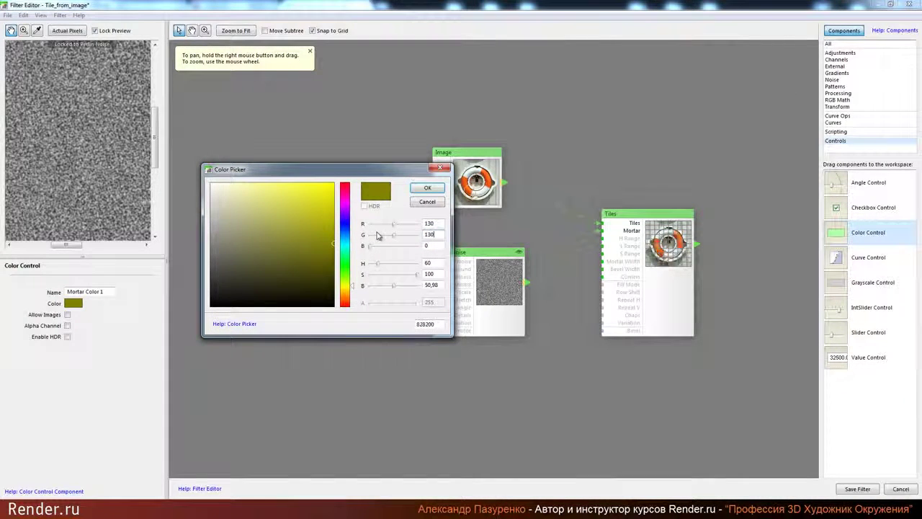
pyautogui.click(439, 245)
pyautogui.write('130')
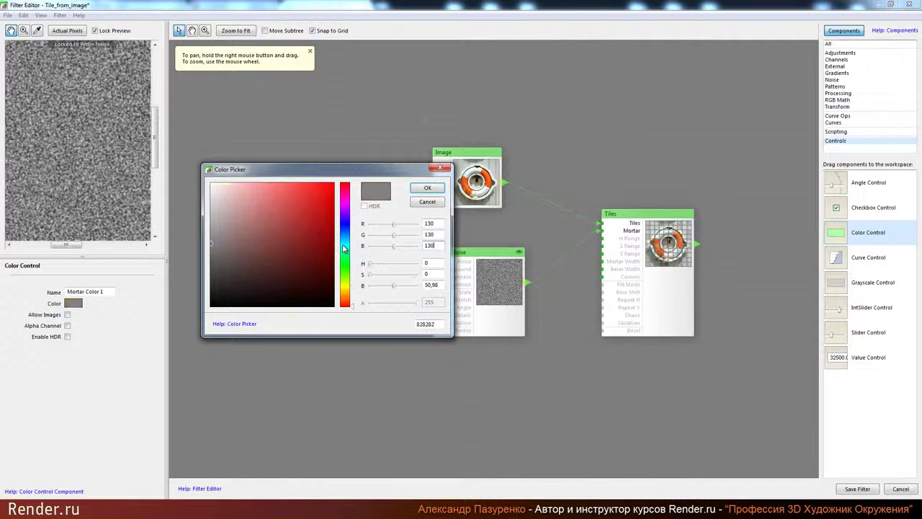
pyautogui.click(429, 189)
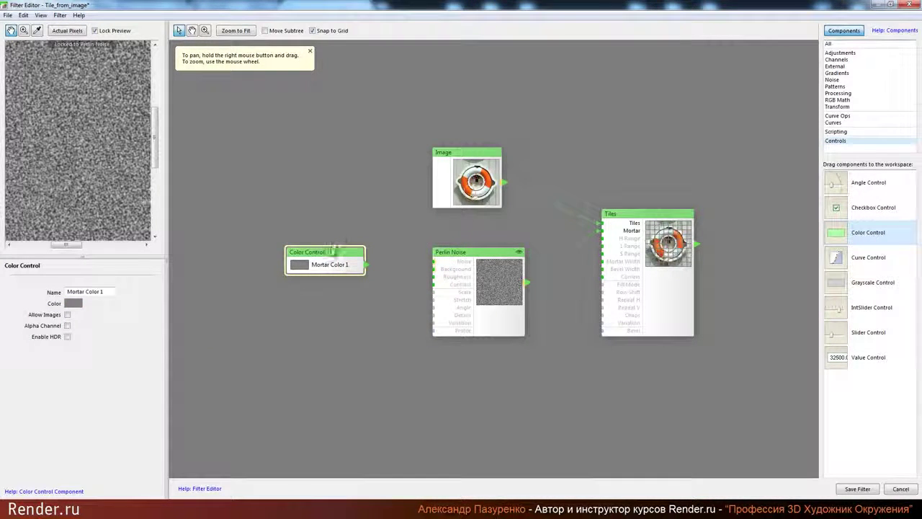
pyautogui.moveTo(336, 249); pyautogui.dragTo(435, 263)
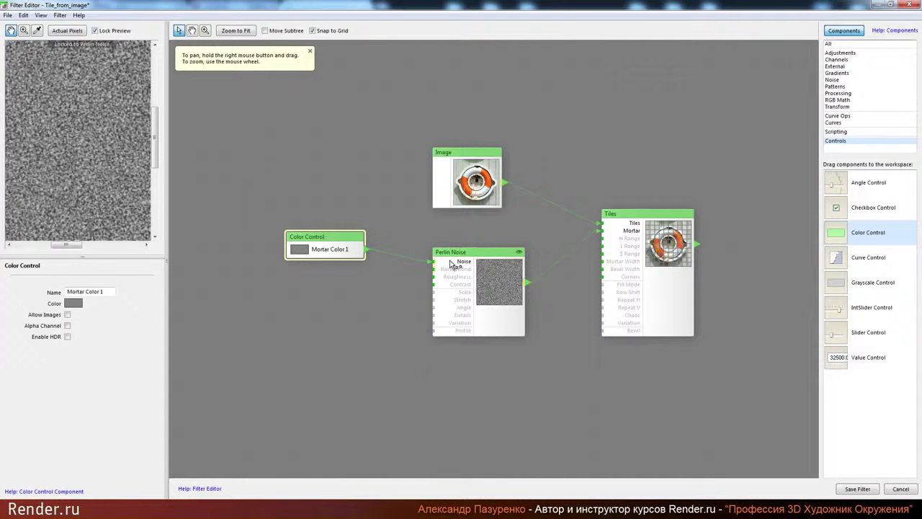
# Duplicate the Mortar Color 1 control and place the copy directly beneath the original.
pyautogui.moveTo(343, 245)
pyautogui.mouseDown()
pyautogui.moveTo(321, 245)
pyautogui.moveTo(330, 244)
pyautogui.mouseUp()
pyautogui.rightClick(330, 244)
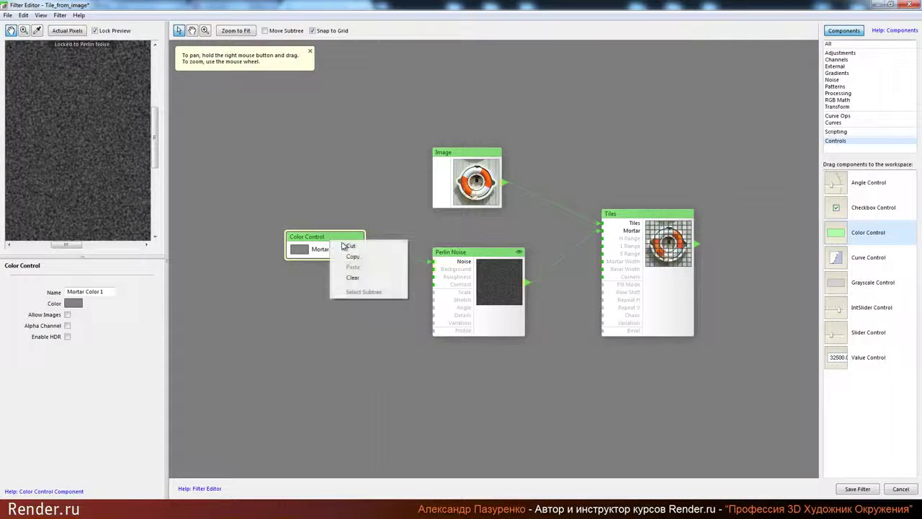
pyautogui.click(350, 257)
pyautogui.rightClick(301, 307)
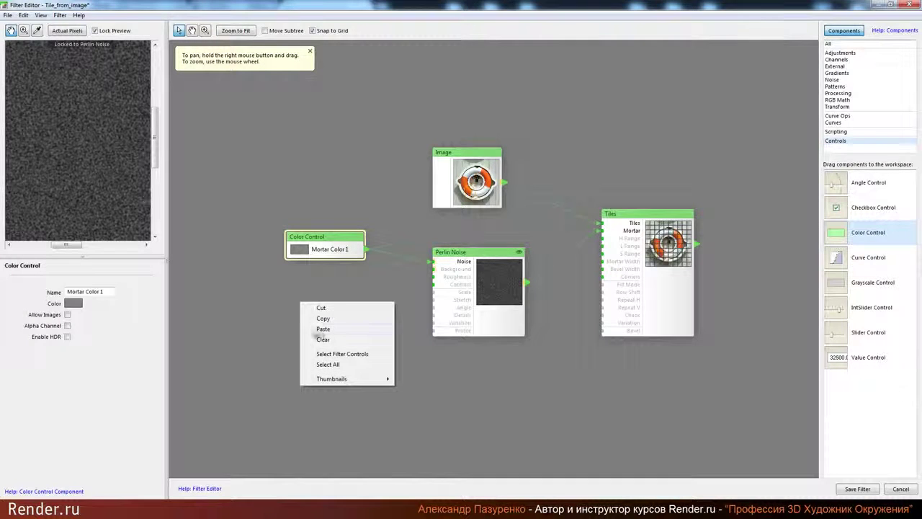
pyautogui.click(317, 330)
pyautogui.moveTo(513, 287); pyautogui.dragTo(319, 296)
# Turn the copied color control into a black "Mortar Color 2" that feeds the Background input of Perlin Noise.
pyautogui.click(72, 303)
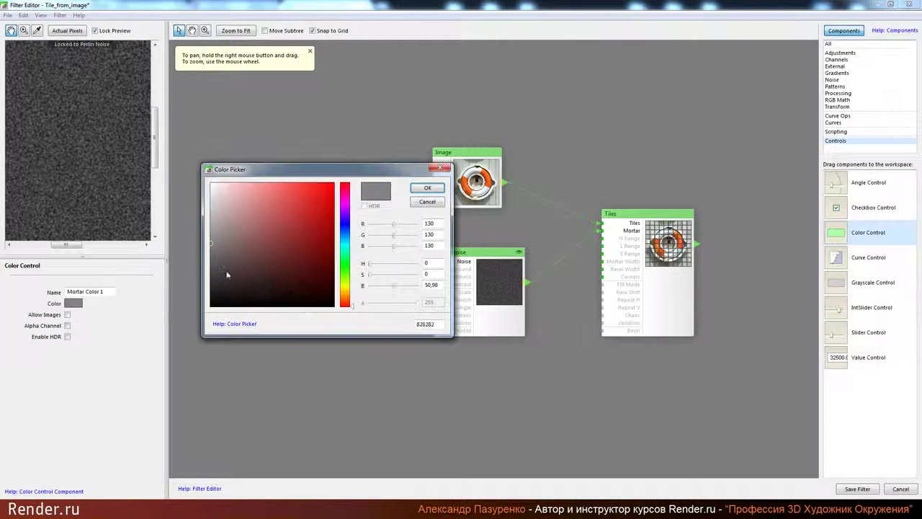
pyautogui.moveTo(227, 276); pyautogui.dragTo(199, 329)
pyautogui.click(427, 187)
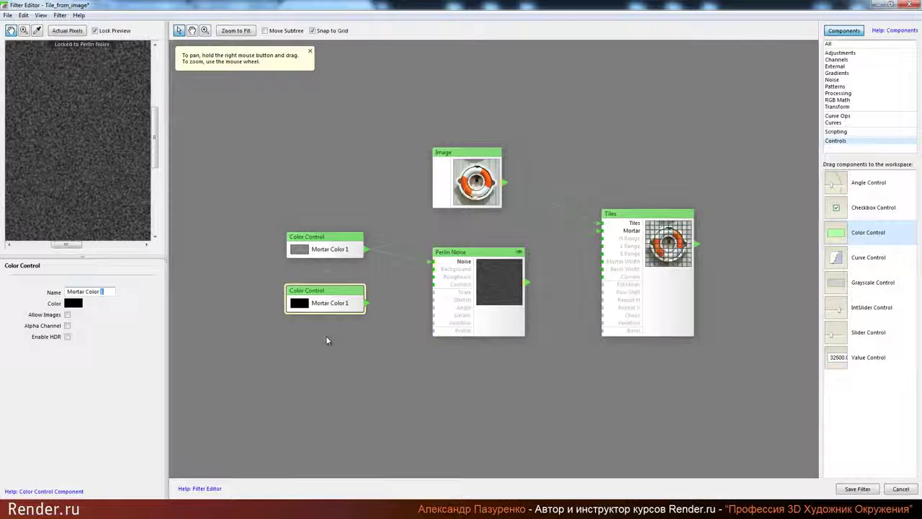
pyautogui.moveTo(366, 304); pyautogui.dragTo(437, 274)
# Rearrange the graph with Image above Perlin Noise and its color controls, leaving a wide gap before Tiles.
pyautogui.moveTo(574, 379); pyautogui.dragTo(511, 384)
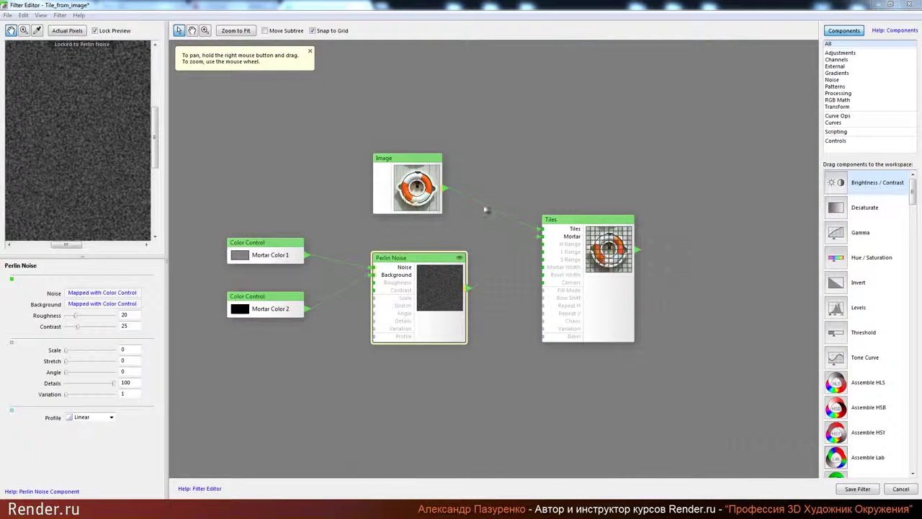
pyautogui.moveTo(487, 210); pyautogui.dragTo(310, 100)
pyautogui.moveTo(416, 288); pyautogui.dragTo(377, 241)
pyautogui.moveTo(278, 339); pyautogui.dragTo(216, 217)
pyautogui.moveTo(253, 247); pyautogui.dragTo(232, 210)
pyautogui.moveTo(386, 219); pyautogui.dragTo(385, 213)
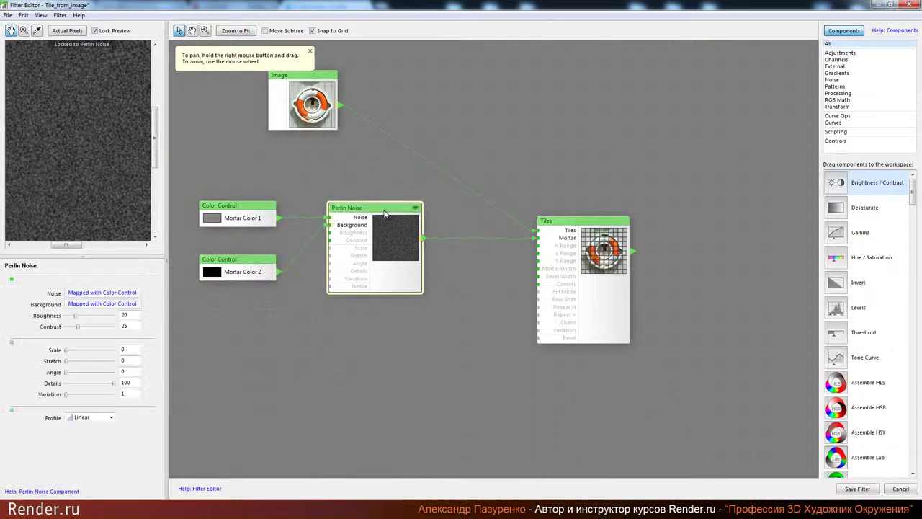
pyautogui.click(467, 303)
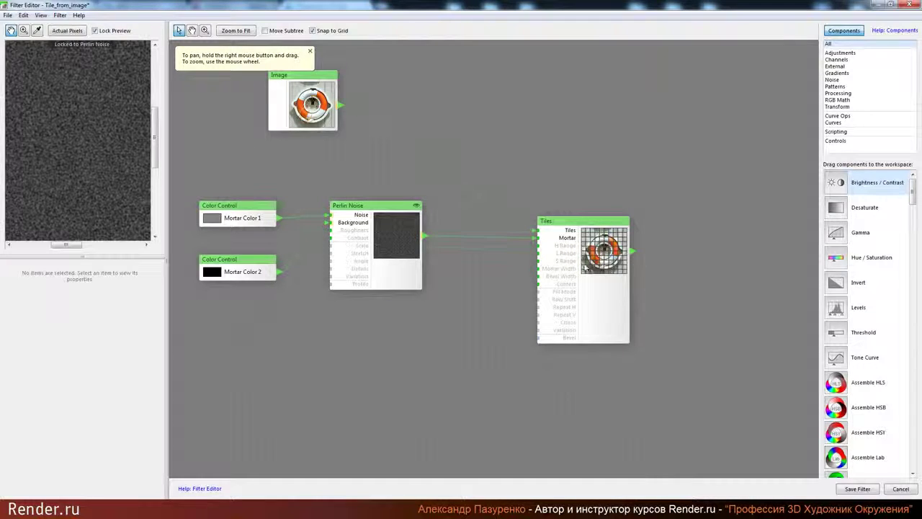
pyautogui.moveTo(599, 311); pyautogui.dragTo(598, 307)
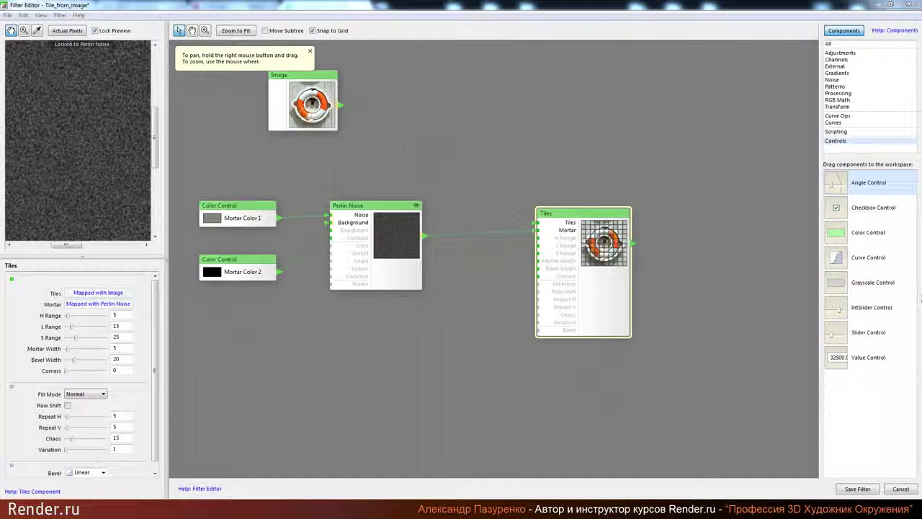
# Add a Slider Control below Perlin Noise, connect it to the L Range input of Tiles, and set its value to 15.
pyautogui.moveTo(871, 335); pyautogui.dragTo(386, 353)
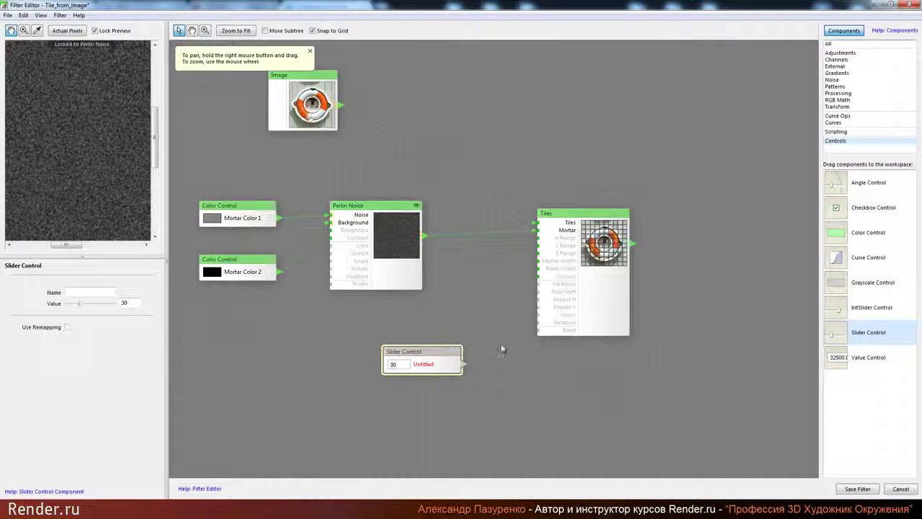
pyautogui.moveTo(463, 364); pyautogui.dragTo(504, 272)
pyautogui.moveTo(512, 243); pyautogui.dragTo(545, 251)
pyautogui.moveTo(433, 360); pyautogui.dragTo(427, 337)
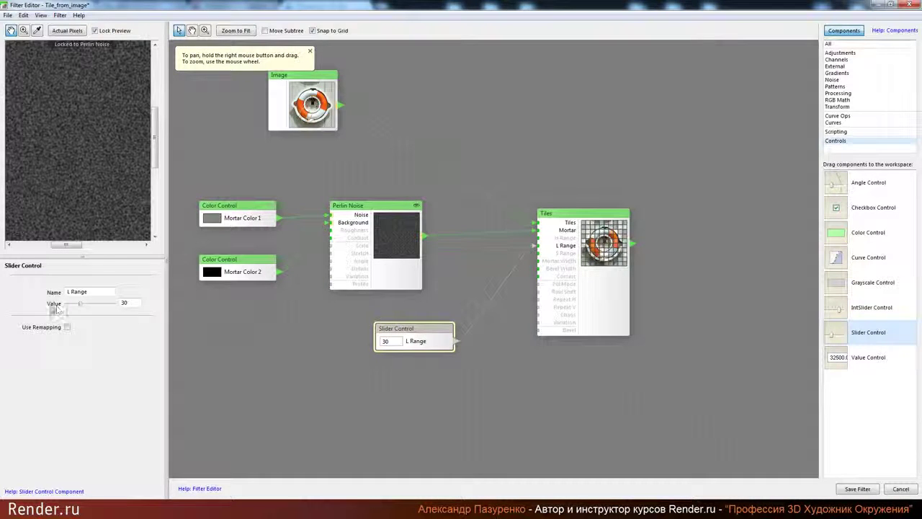
pyautogui.doubleClick(127, 303)
pyautogui.write('15')
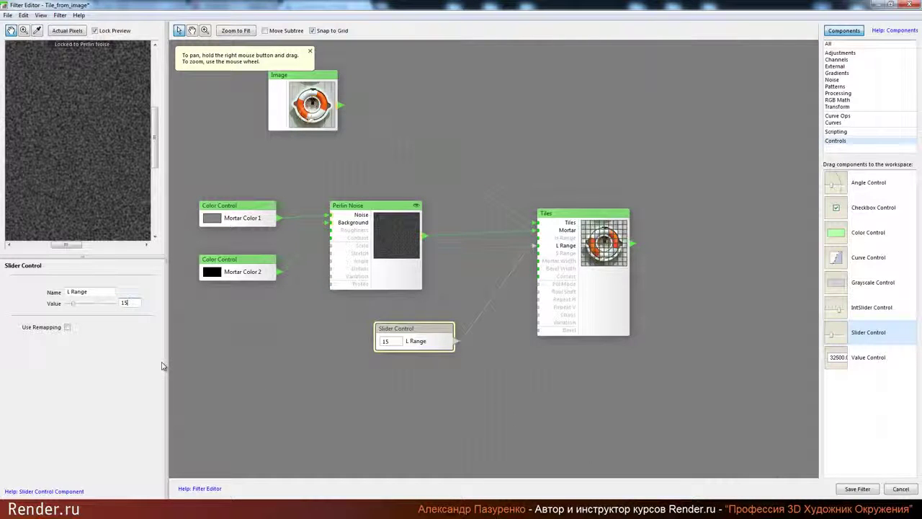
pyautogui.moveTo(92, 292); pyautogui.dragTo(46, 292)
pyautogui.click(426, 330)
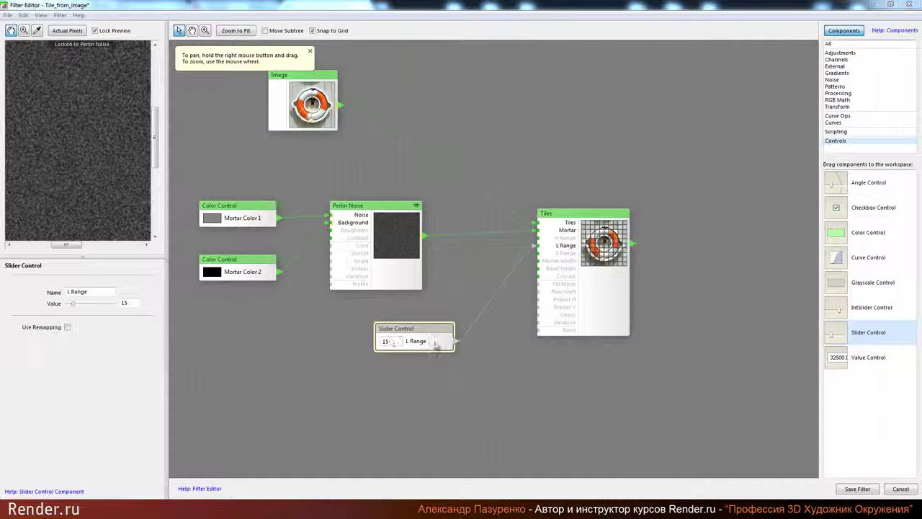
# Add a second Slider Control for the Mortar Width input of Tiles and set its value to 1.
pyautogui.click(847, 333)
pyautogui.click(386, 375)
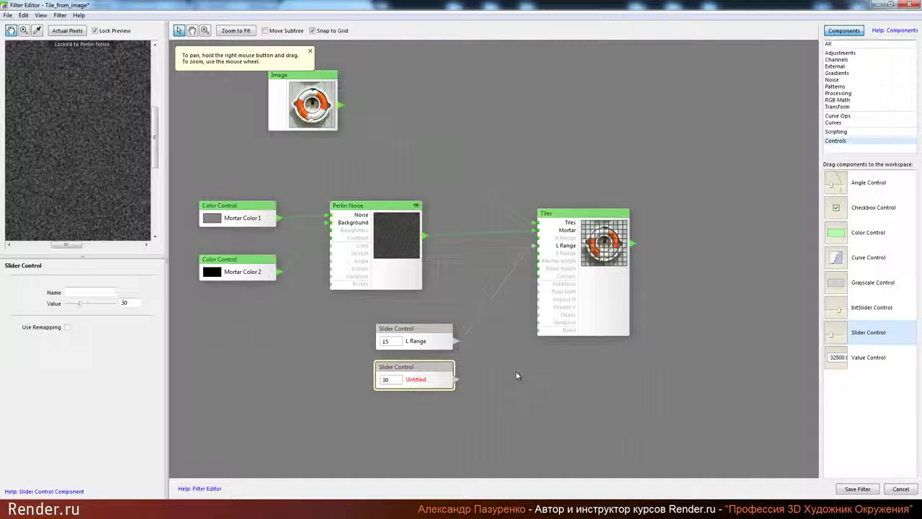
pyautogui.moveTo(456, 382); pyautogui.dragTo(549, 264)
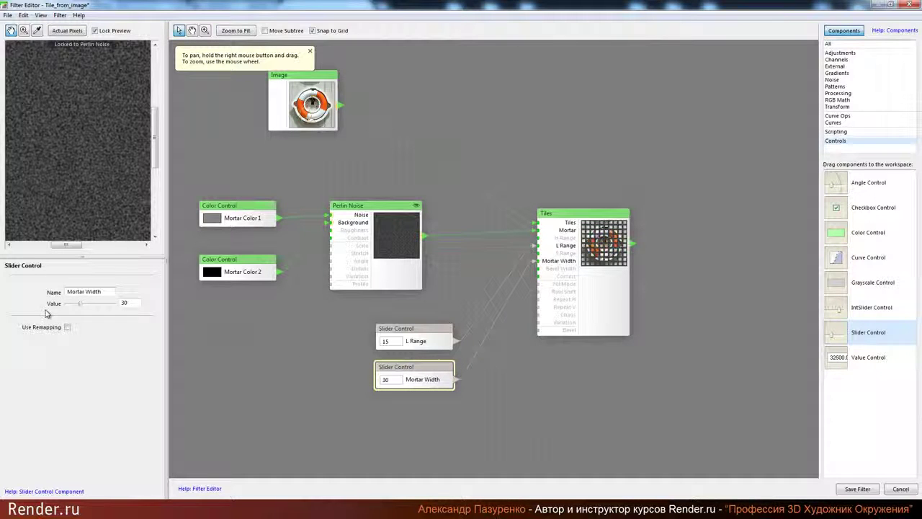
pyautogui.doubleClick(124, 303)
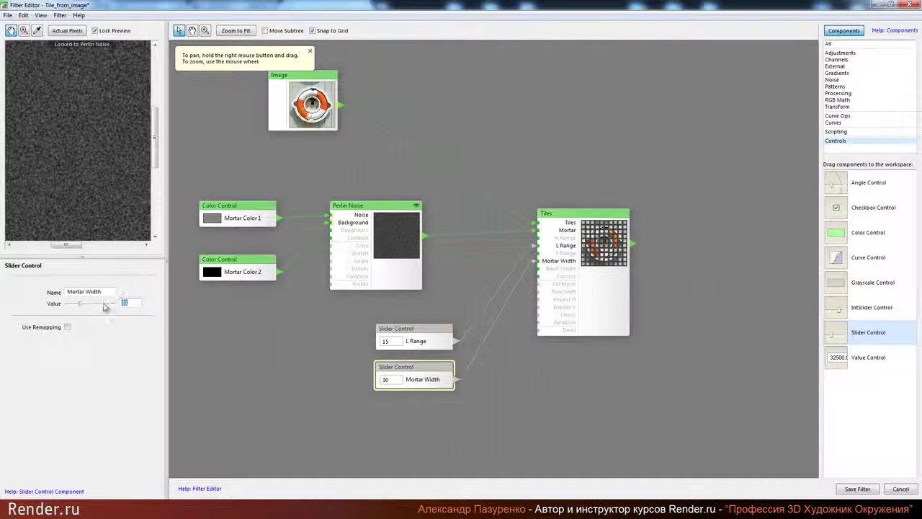
pyautogui.write('1')
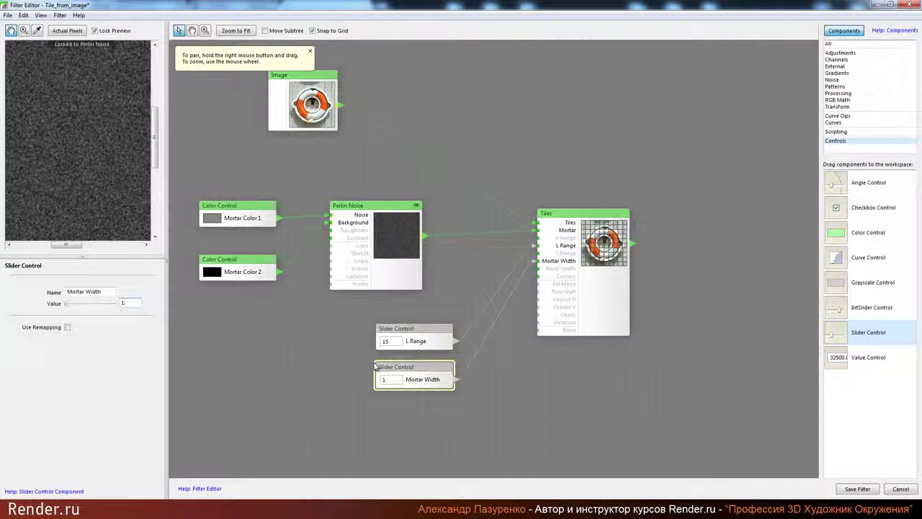
# Add a third Slider Control for the Bevel Width input of Tiles and set its value to 5.
pyautogui.moveTo(487, 388); pyautogui.dragTo(496, 304)
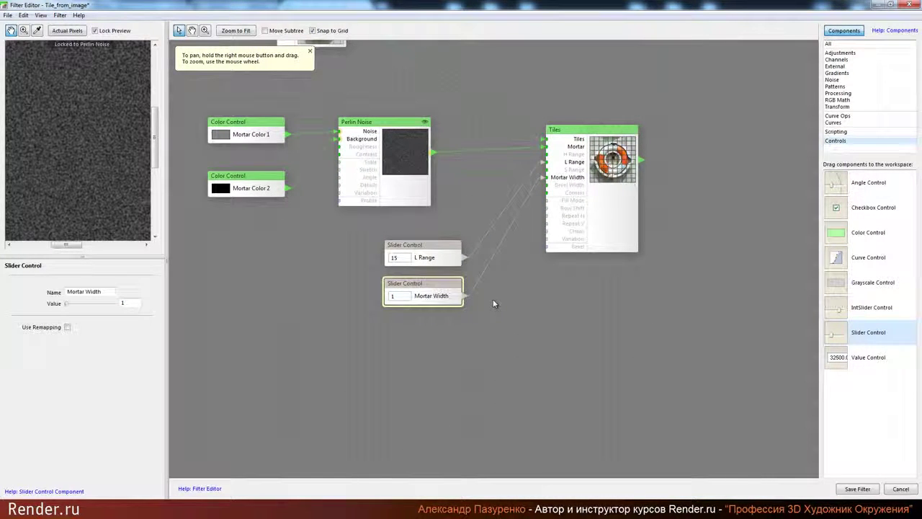
pyautogui.moveTo(864, 335); pyautogui.dragTo(397, 333)
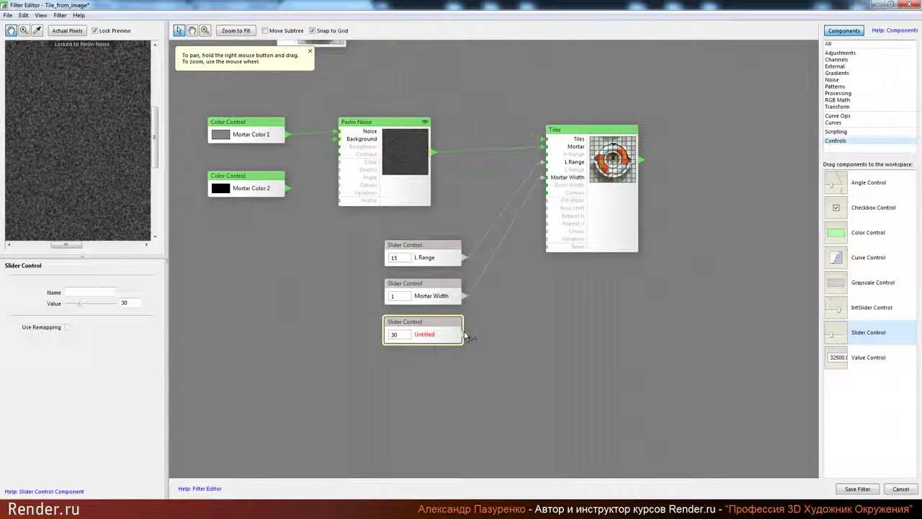
pyautogui.moveTo(465, 335); pyautogui.dragTo(559, 189)
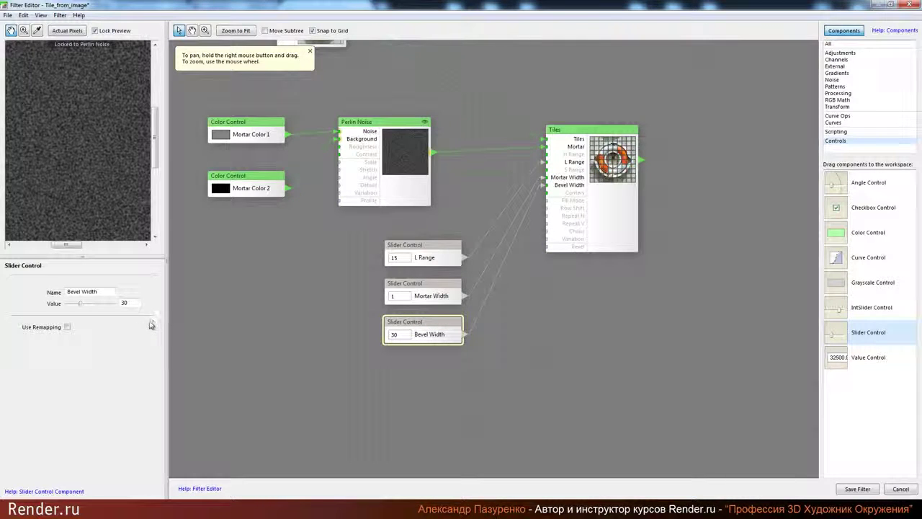
pyautogui.doubleClick(125, 302)
pyautogui.write('5')
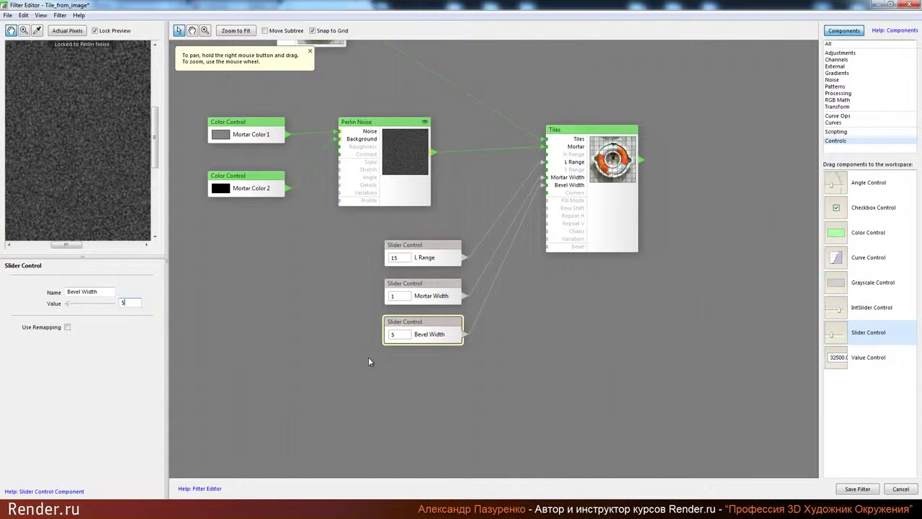
pyautogui.press('Return')
pyautogui.click(551, 361)
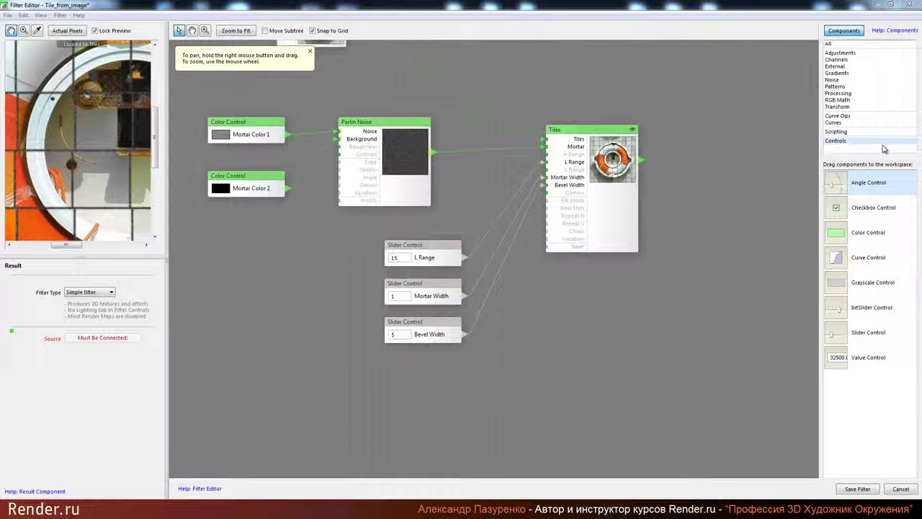
# Add a Checkbox Control beneath the sliders and connect it to the Row Shift input of Tiles.
pyautogui.click(867, 213)
pyautogui.moveTo(893, 210); pyautogui.dragTo(405, 374)
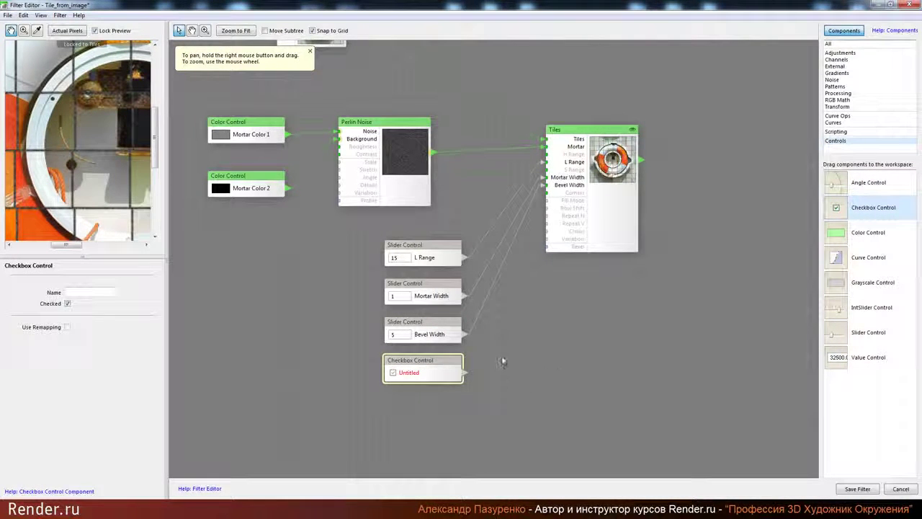
pyautogui.moveTo(466, 373); pyautogui.dragTo(560, 213)
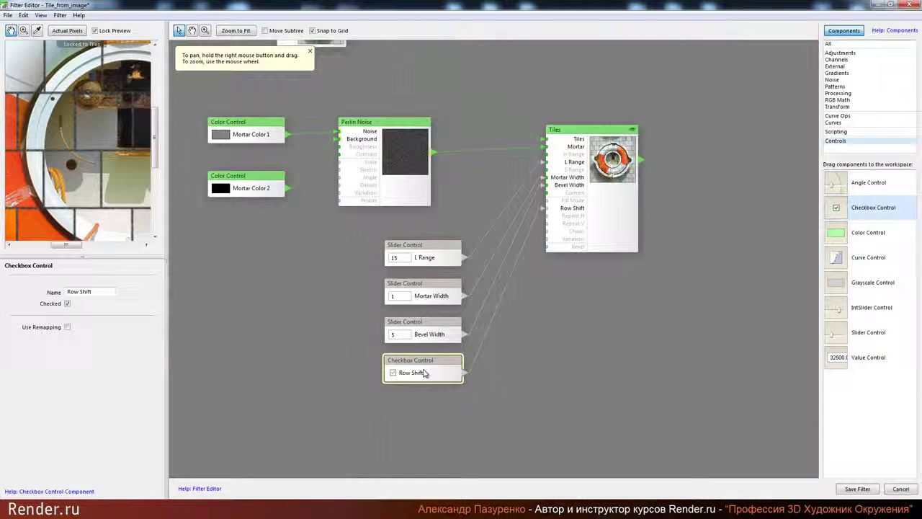
# Widen the preview area to examine the shifted tile rows, and review the Tiles and Row Shift settings.
pyautogui.moveTo(167, 211); pyautogui.dragTo(236, 210)
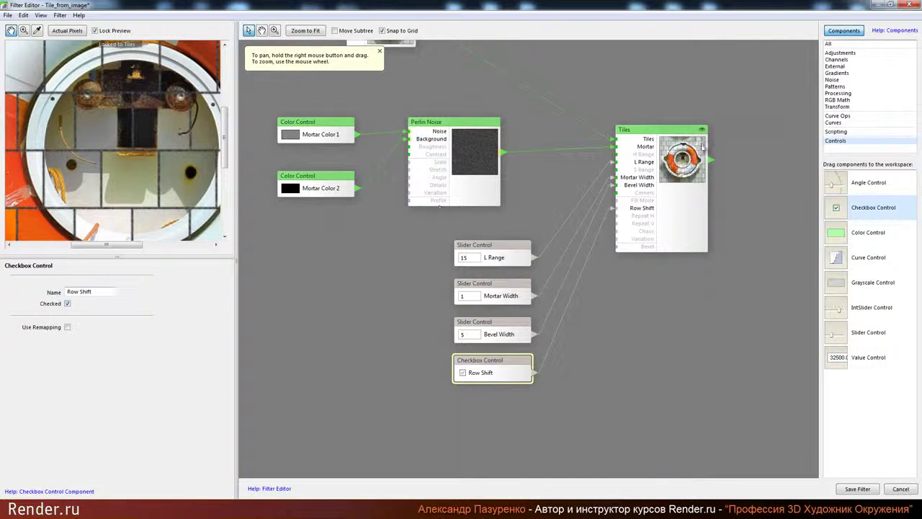
pyautogui.click(653, 138)
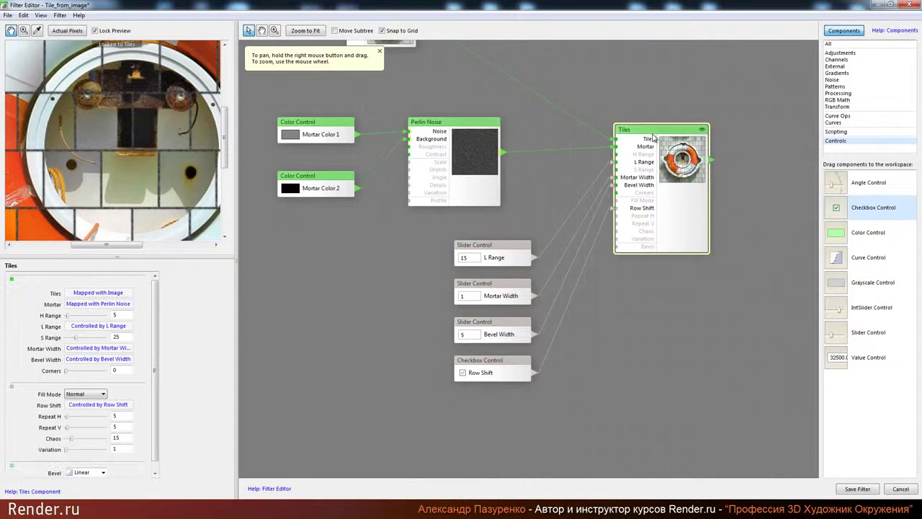
pyautogui.scroll(2, 128, 150)
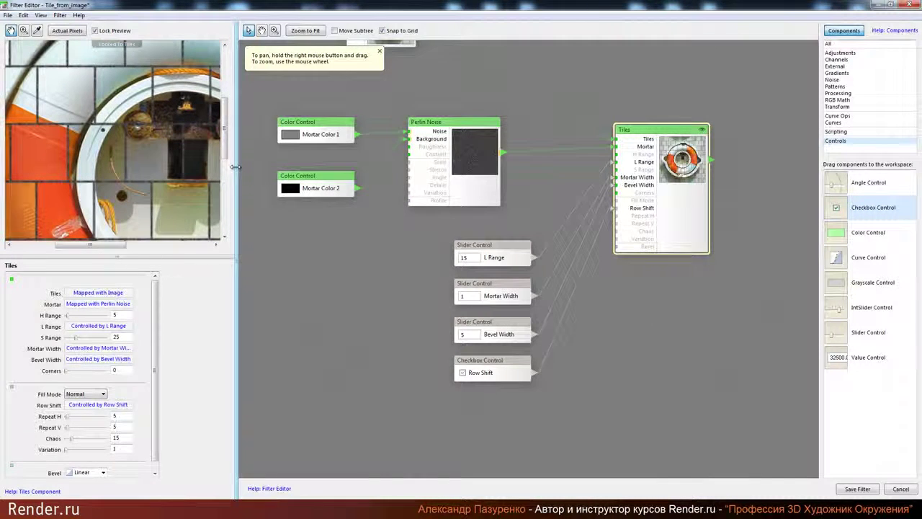
pyautogui.moveTo(236, 165); pyautogui.dragTo(325, 165)
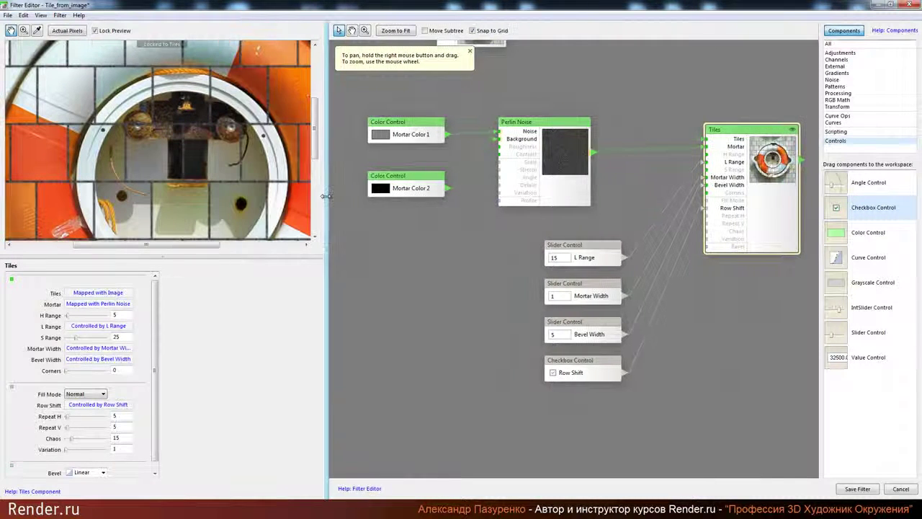
pyautogui.click(569, 367)
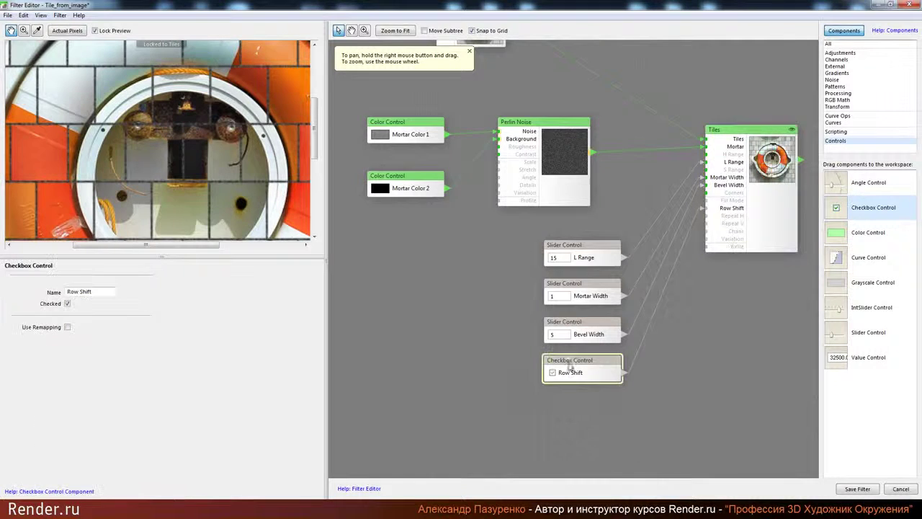
# Turn the Row Shift checkbox off so the tile rows align, and narrow the preview area.
pyautogui.moveTo(315, 134); pyautogui.dragTo(314, 142)
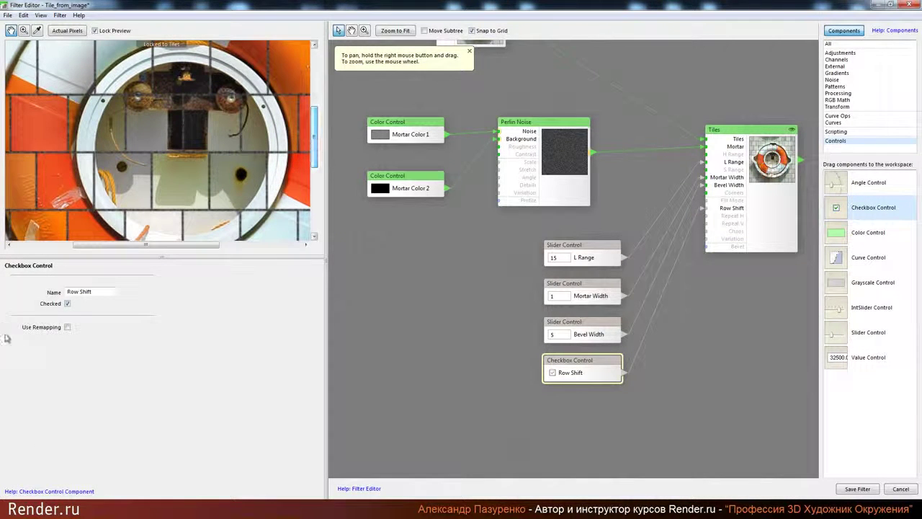
pyautogui.click(67, 304)
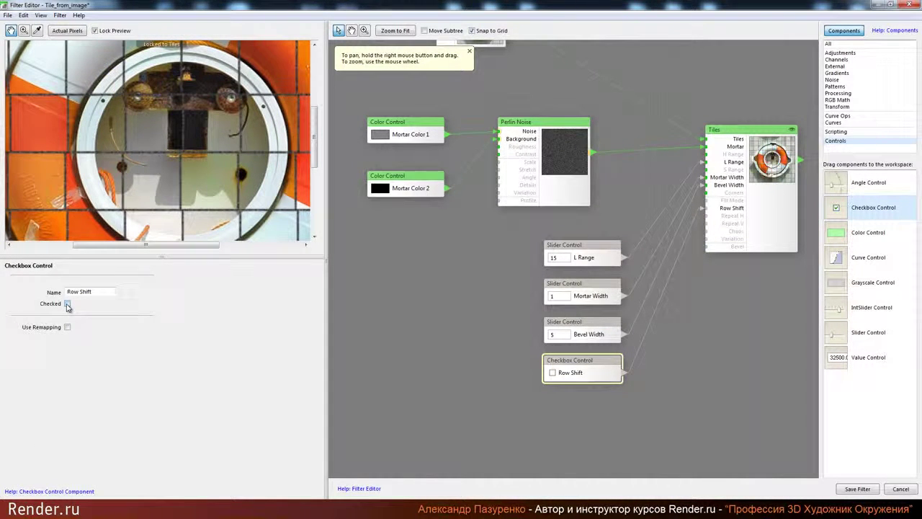
pyautogui.click(67, 304)
pyautogui.click(67, 304)
pyautogui.moveTo(326, 292); pyautogui.dragTo(167, 292)
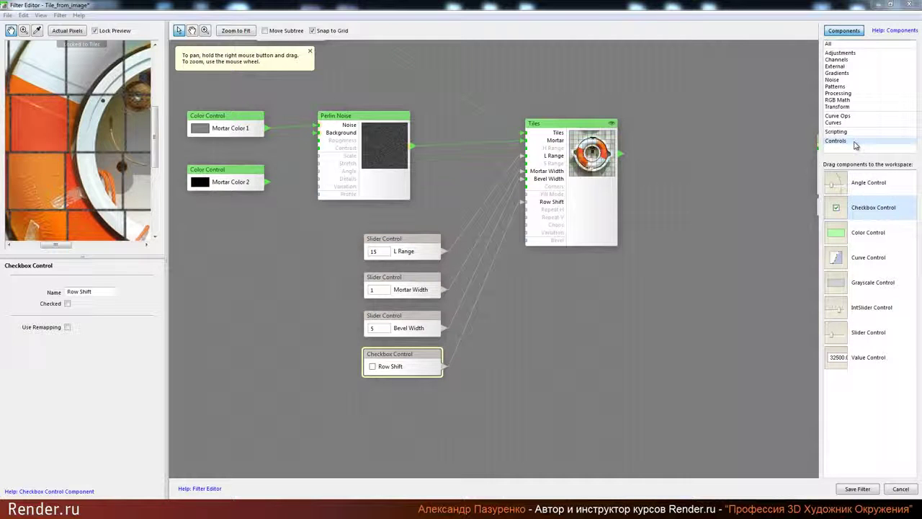
# Add an IntSlider Control for the Repeat H input of Tiles and set both its value and max value to 4.
pyautogui.moveTo(869, 303); pyautogui.dragTo(541, 212)
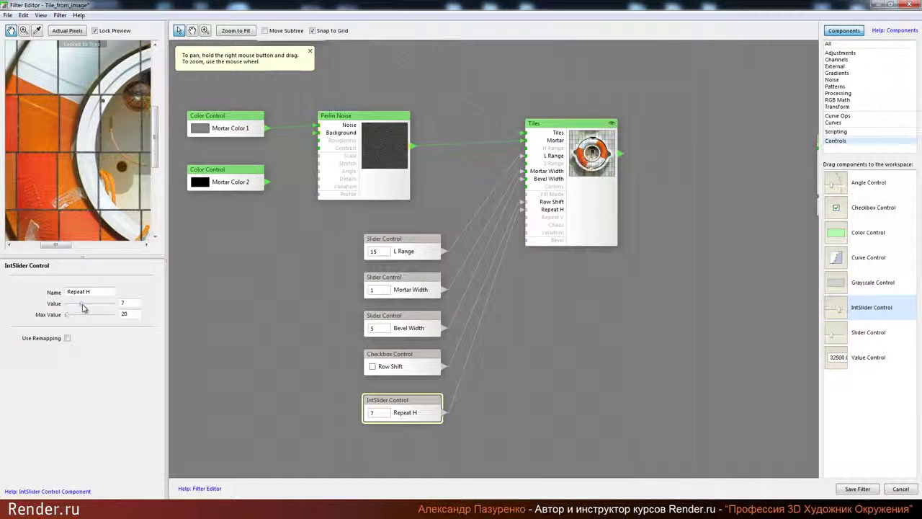
pyautogui.doubleClick(123, 303)
pyautogui.write('4')
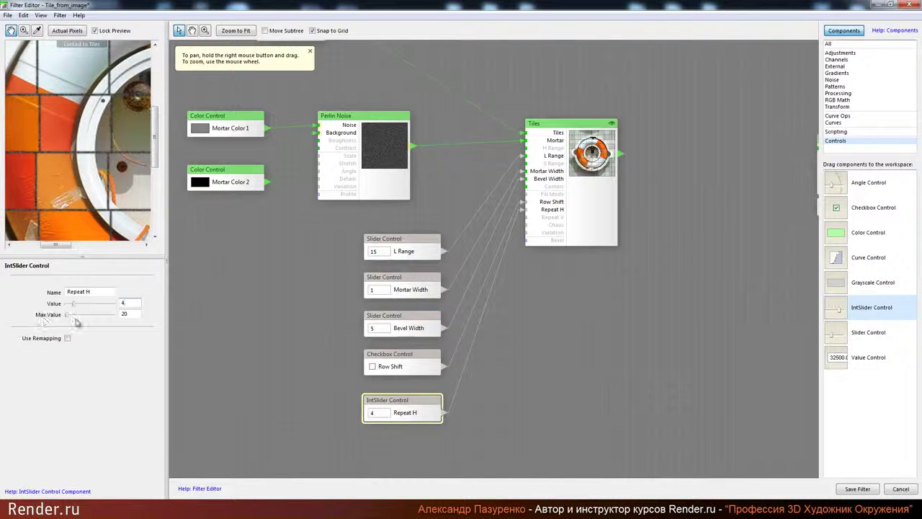
pyautogui.doubleClick(128, 314)
pyautogui.write('4')
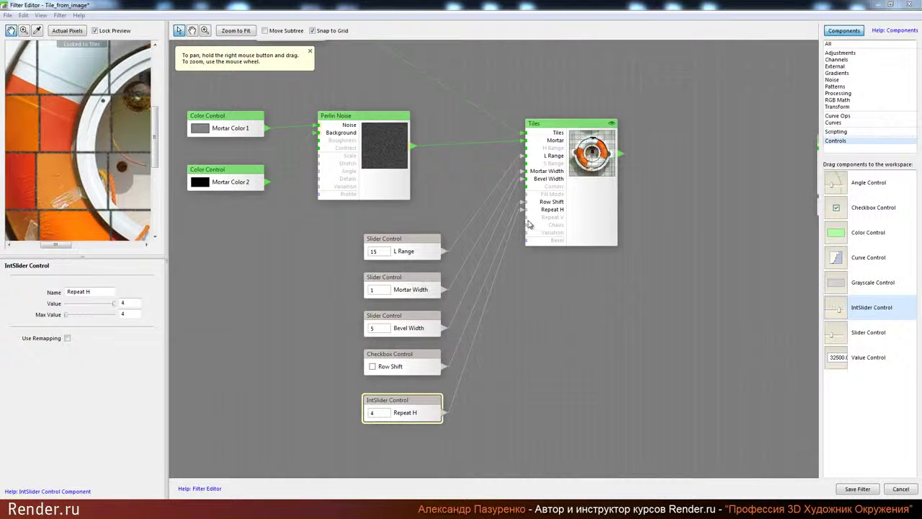
# Add a second IntSlider Control for the Repeat V input of Tiles and set its value to 4.
pyautogui.moveTo(864, 317); pyautogui.dragTo(528, 217)
pyautogui.doubleClick(133, 303)
pyautogui.write('4')
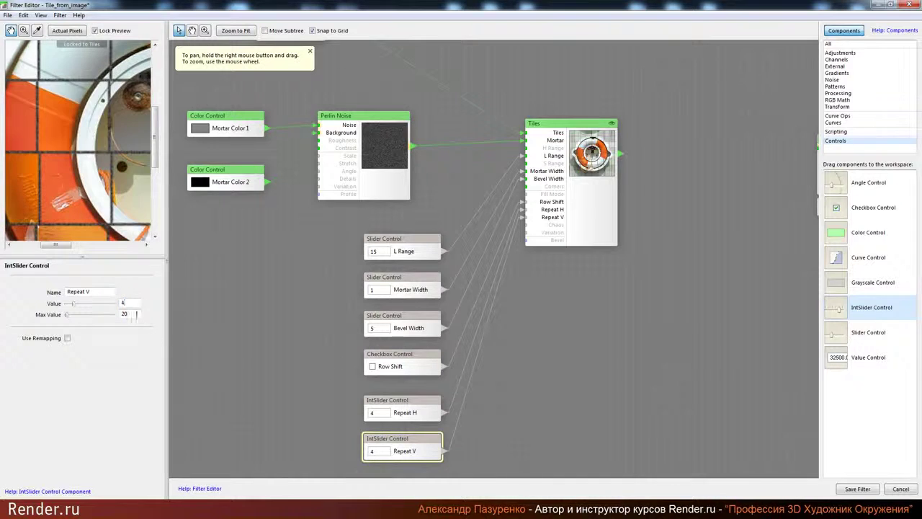
pyautogui.click(519, 371)
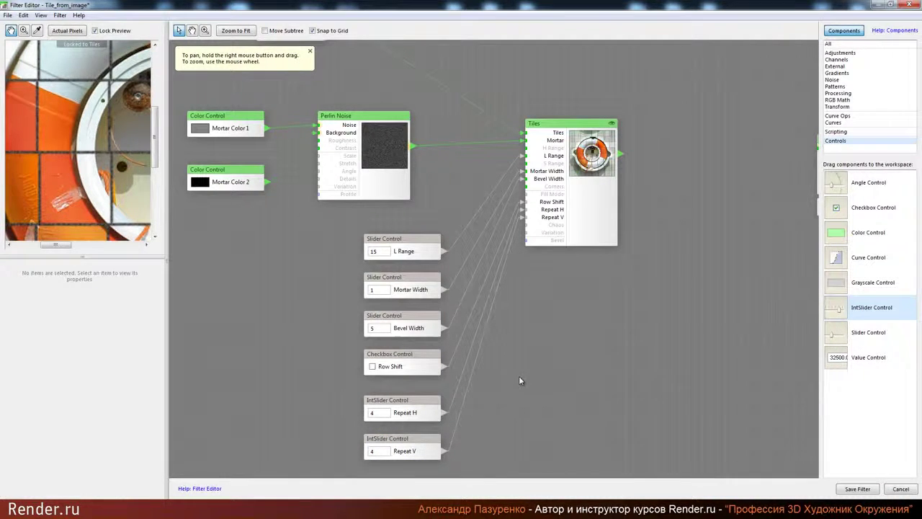
# Add a Slider Control beneath Repeat V, connect it to the Chaos input of Tiles and set its value to 0.
pyautogui.moveTo(519, 373); pyautogui.dragTo(514, 350)
pyautogui.moveTo(520, 366); pyautogui.dragTo(526, 336)
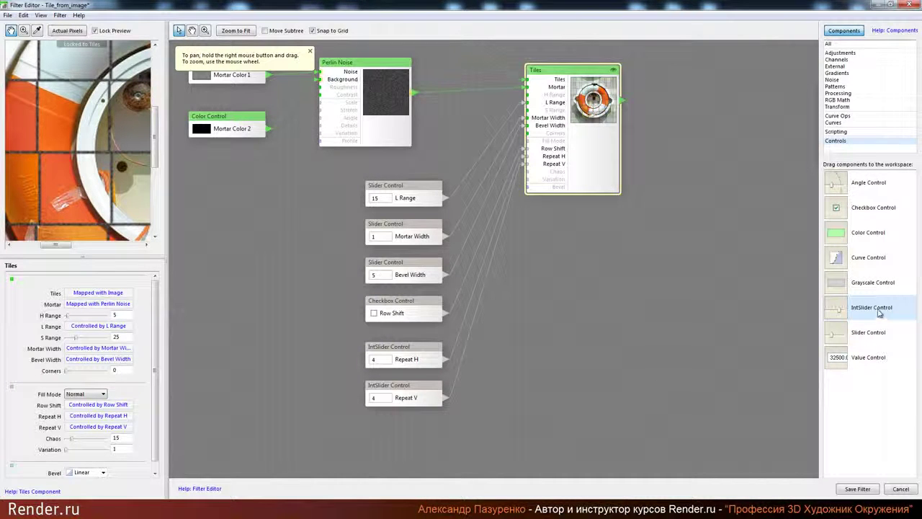
pyautogui.moveTo(861, 335); pyautogui.dragTo(389, 425)
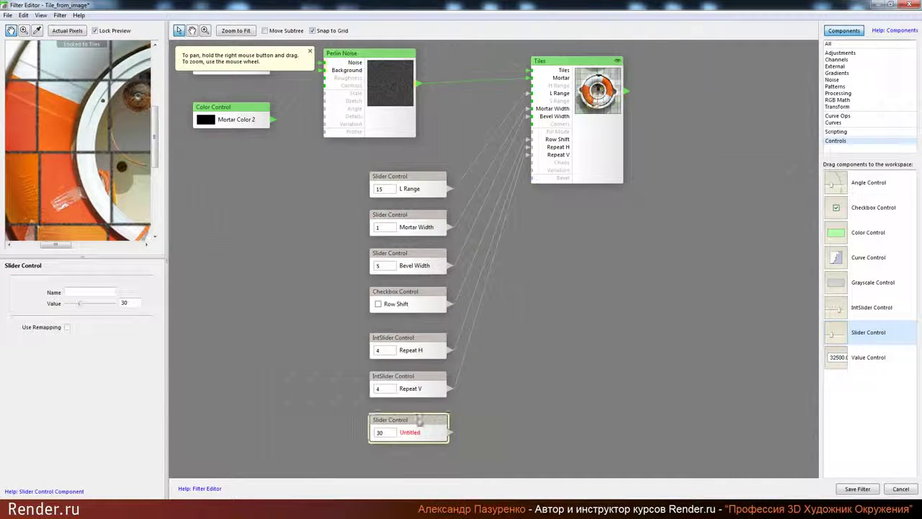
pyautogui.moveTo(454, 435); pyautogui.dragTo(542, 170)
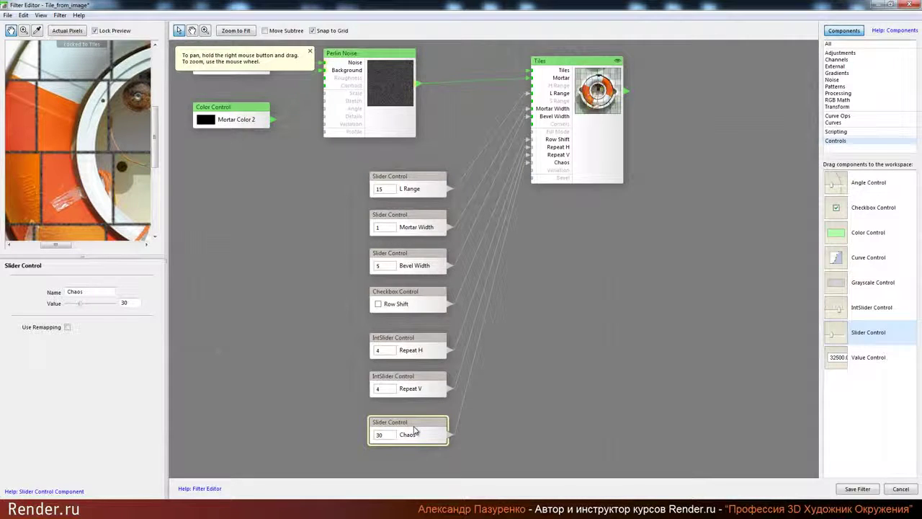
pyautogui.doubleClick(128, 302)
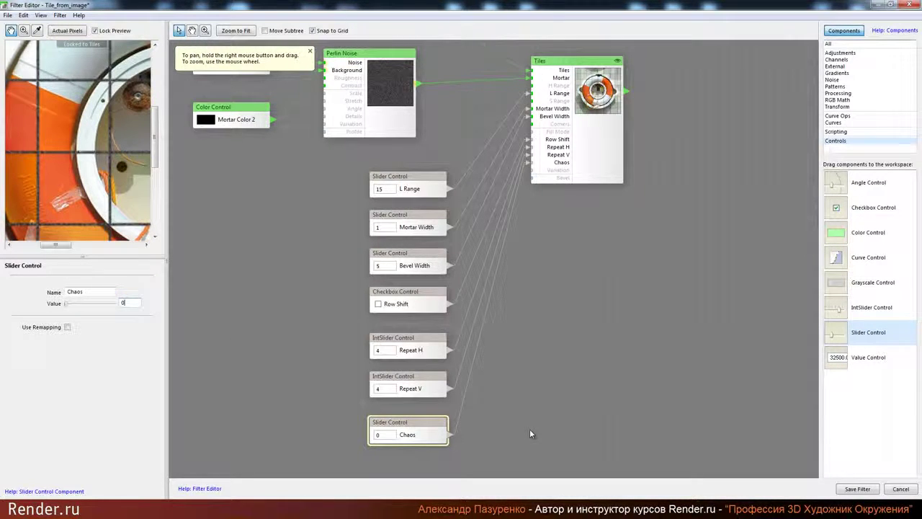
# Save the filter as Tile_from_image_tutor and inspect its tiled result on the lifebuoy image up close.
pyautogui.moveTo(605, 280); pyautogui.dragTo(627, 285)
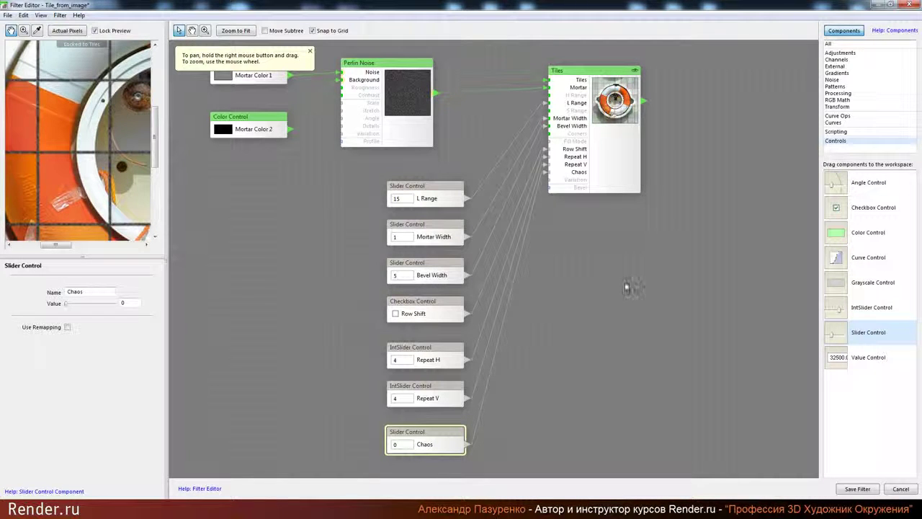
pyautogui.click(851, 490)
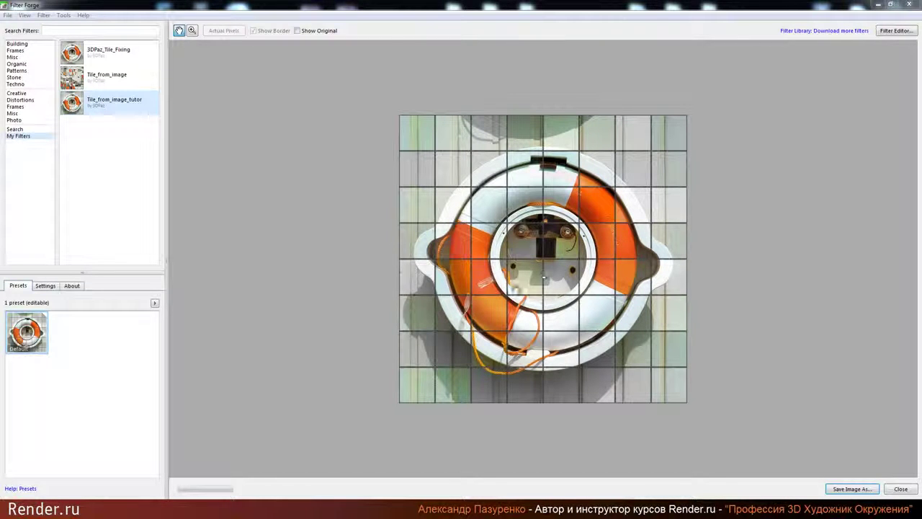
pyautogui.scroll(1, 560, 250)
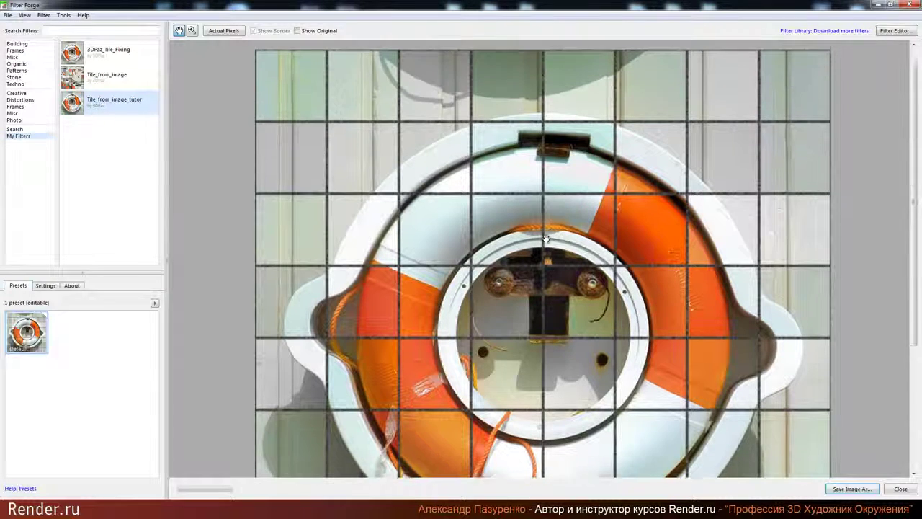
pyautogui.moveTo(546, 238); pyautogui.dragTo(546, 276)
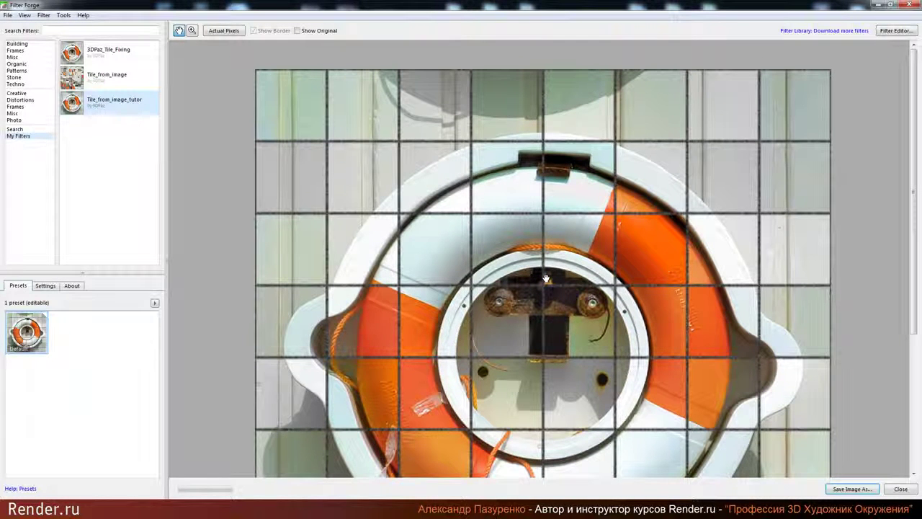
# Open MarbleWhite0063_1_L.jpg from the Maps_Original_Size folder as the source image and examine the marble tiles up close.
pyautogui.click(8, 16)
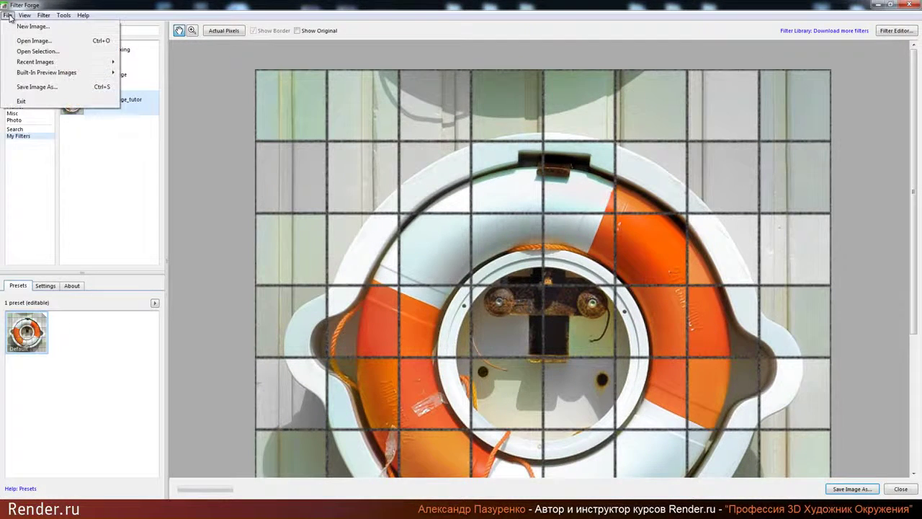
pyautogui.click(29, 40)
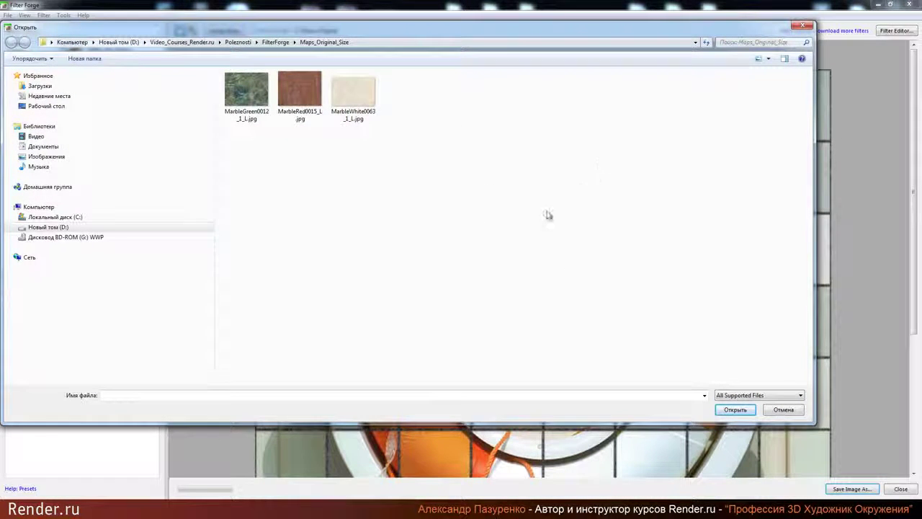
pyautogui.click(368, 105)
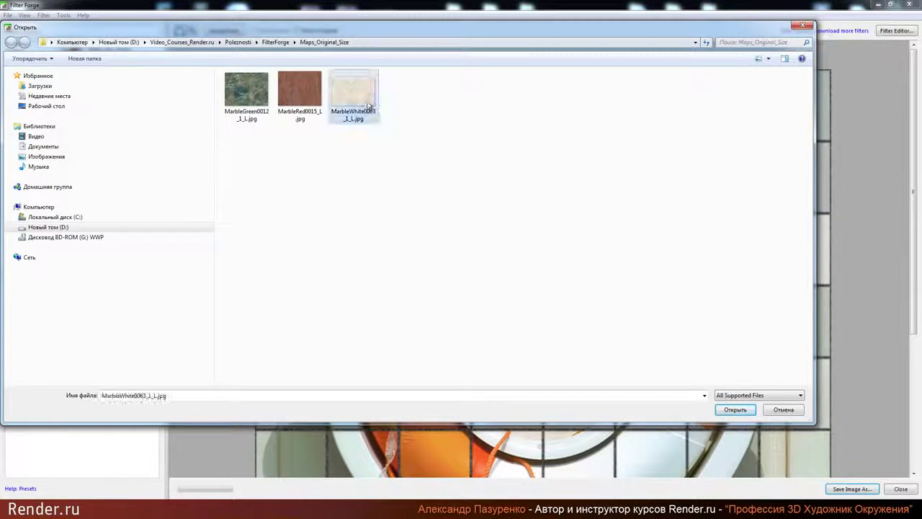
pyautogui.doubleClick(368, 106)
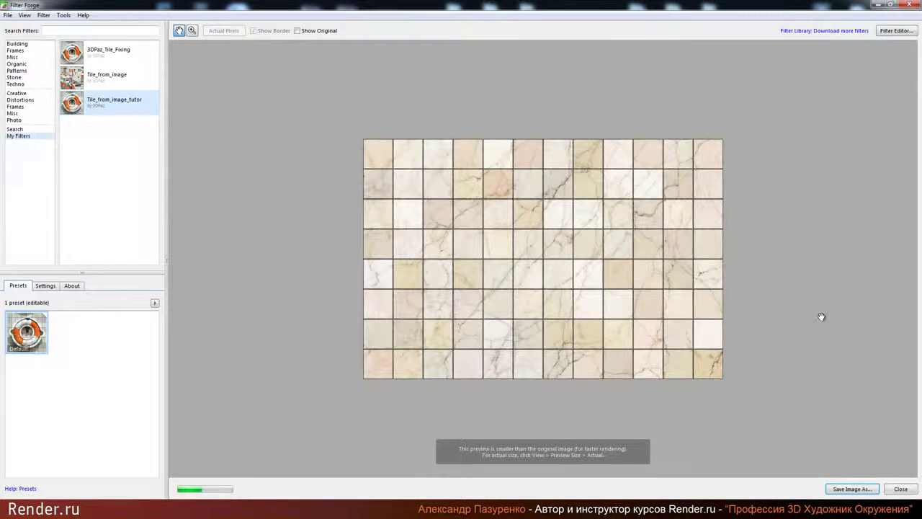
pyautogui.click(592, 255)
pyautogui.moveTo(576, 172); pyautogui.dragTo(613, 249)
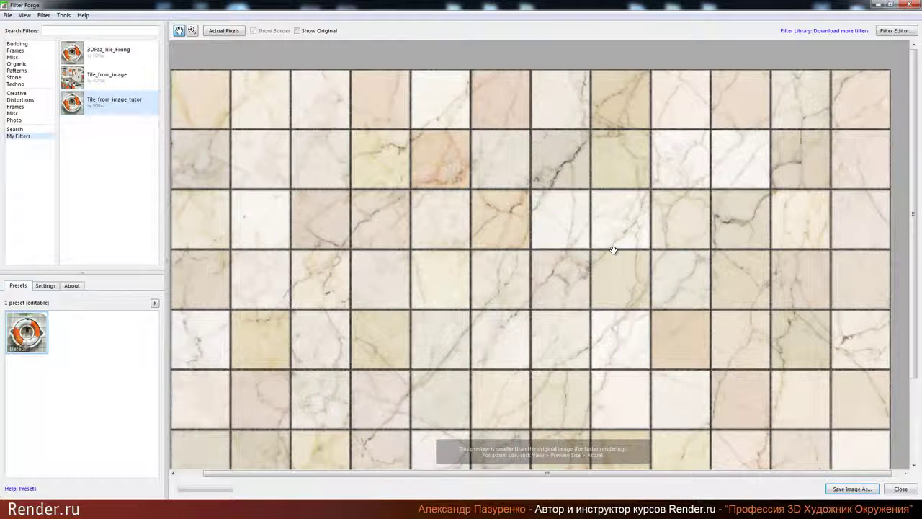
pyautogui.click(612, 250)
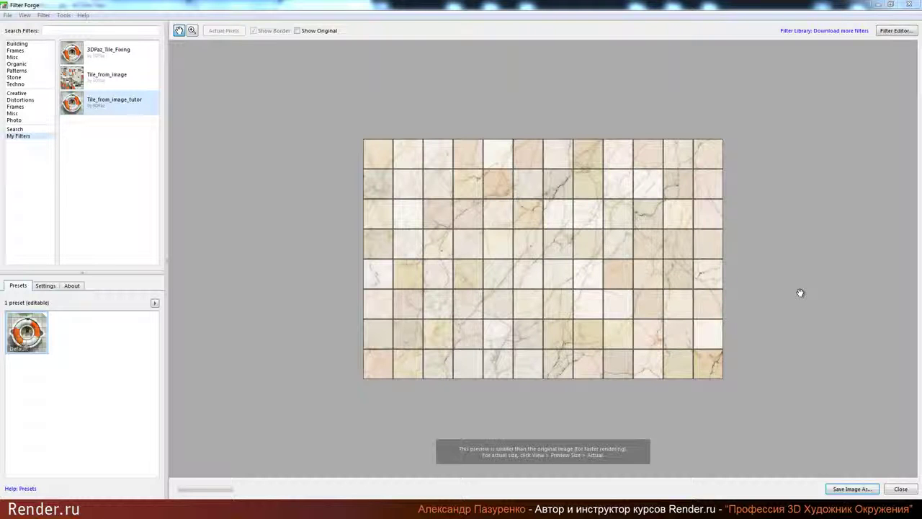
# Reopen the Tile_from_image_tutor filter in the Filter Editor with the option to edit this filter.
pyautogui.click(894, 32)
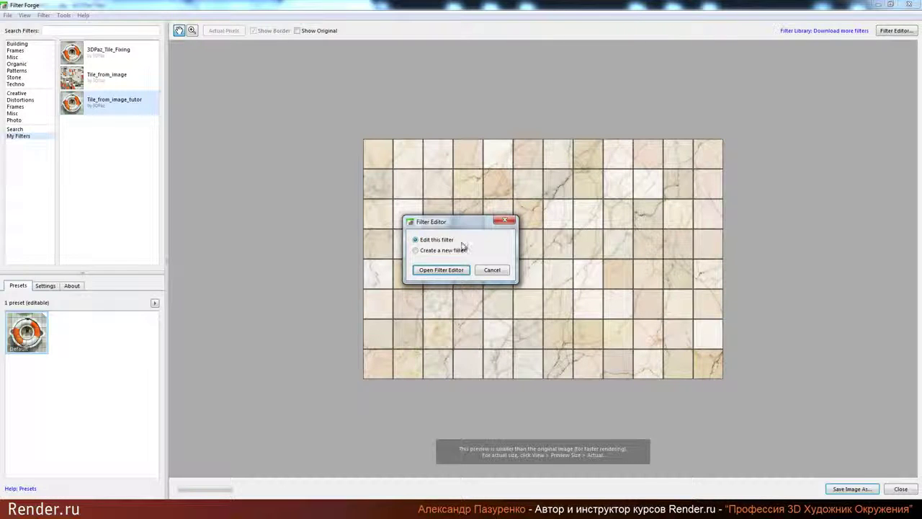
pyautogui.click(447, 273)
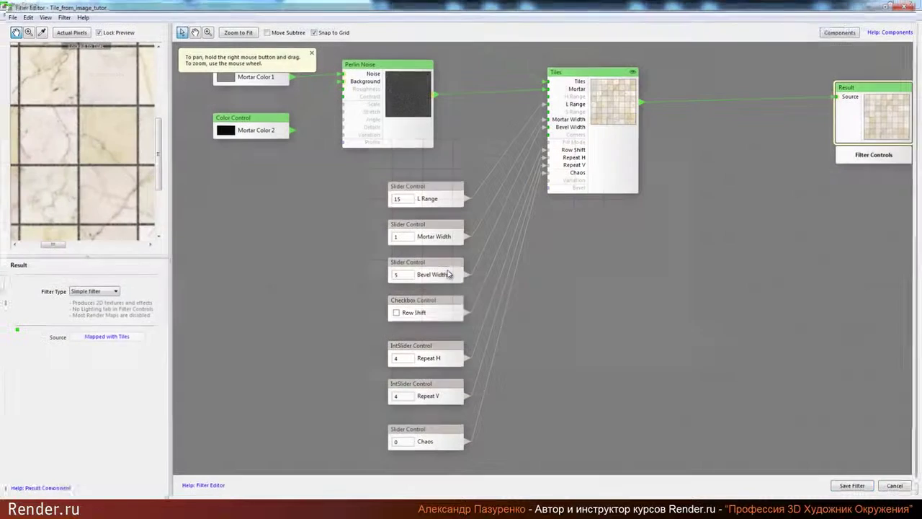